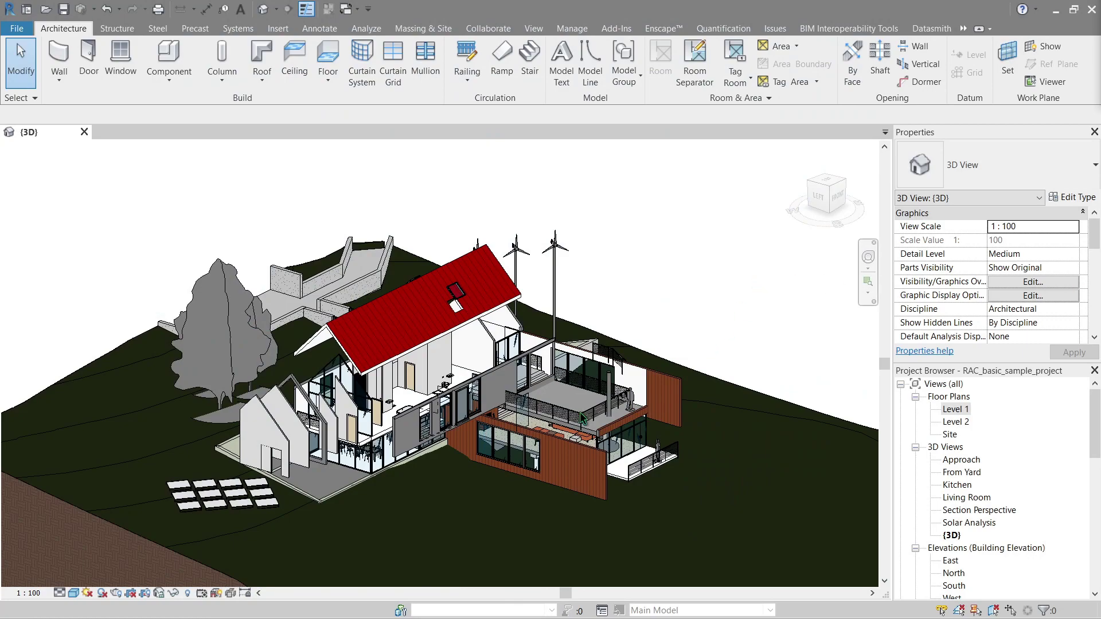
scroll(406, 401, up, 3)
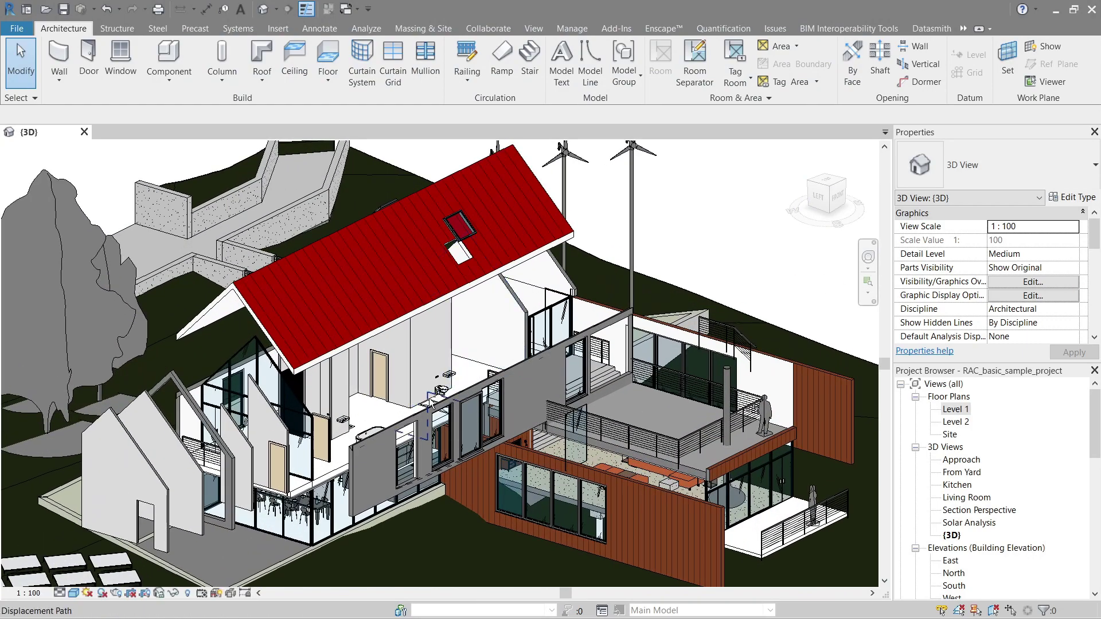
shift+middle_drag(431, 401, 438, 423)
scroll(503, 395, down, 2)
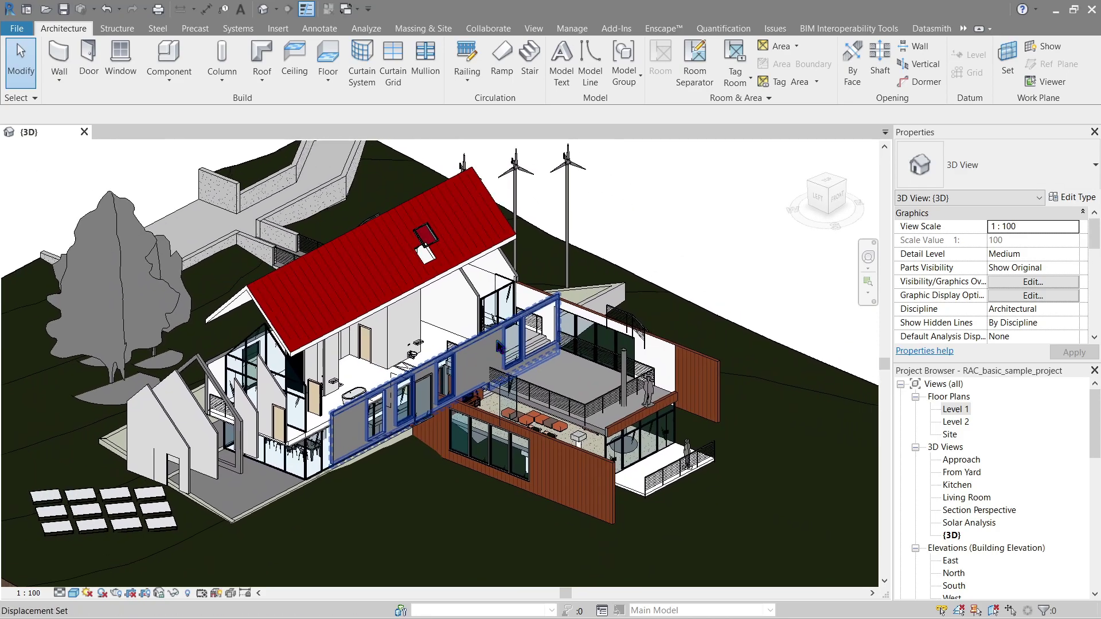
middle_drag(494, 373, 565, 378)
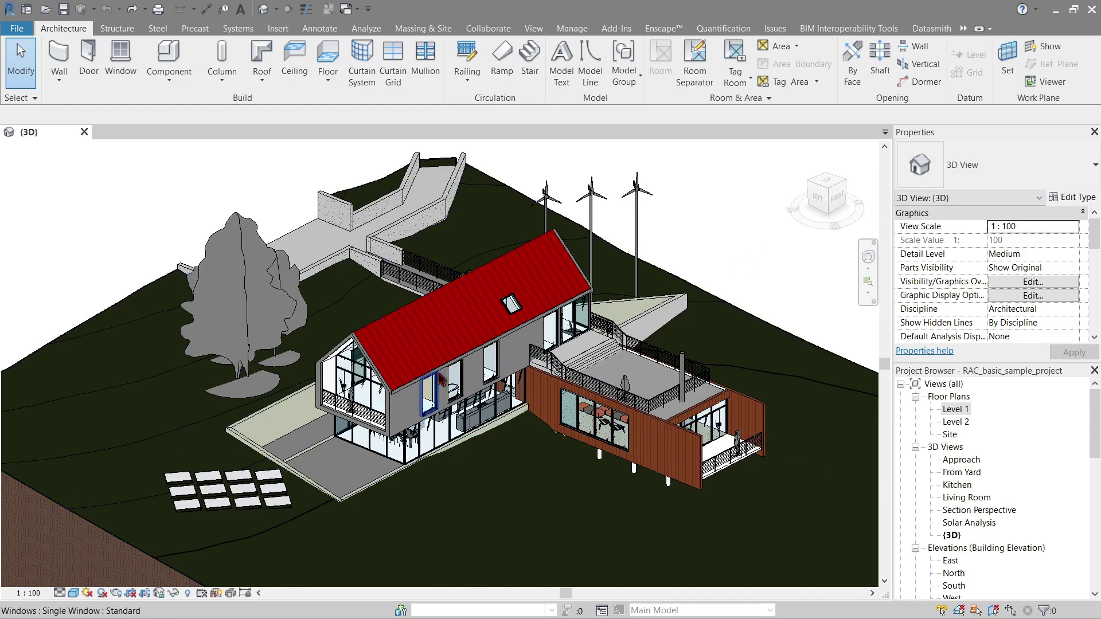
Set the 3D view's detail level to Fine and its visual style to Consistent Colors.
scroll(425, 443, up, 5)
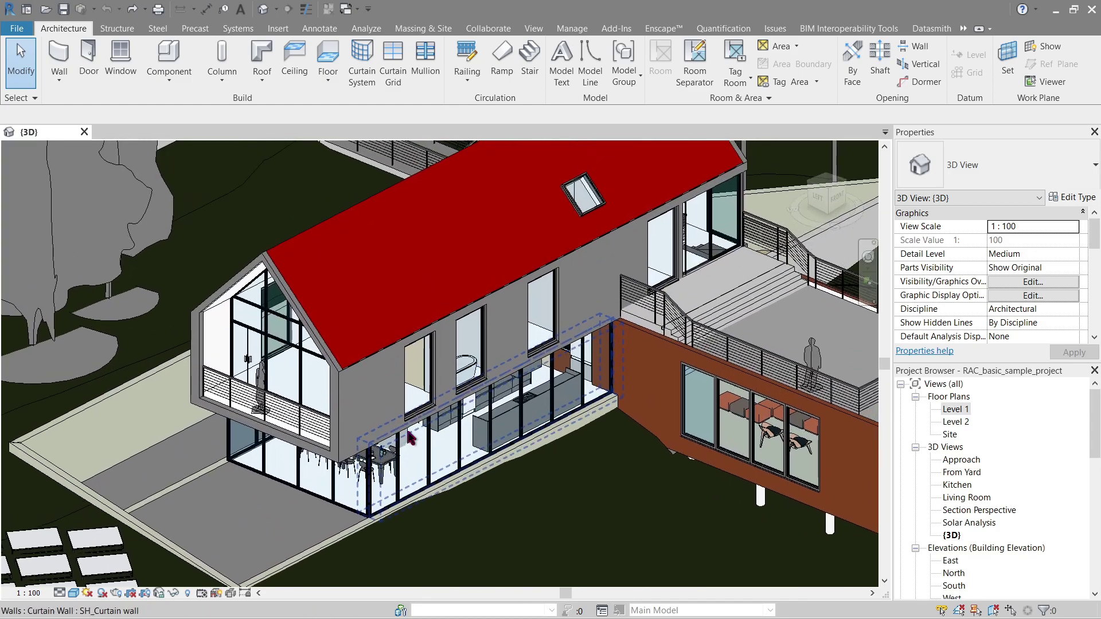
scroll(405, 430, up, 1)
click(59, 593)
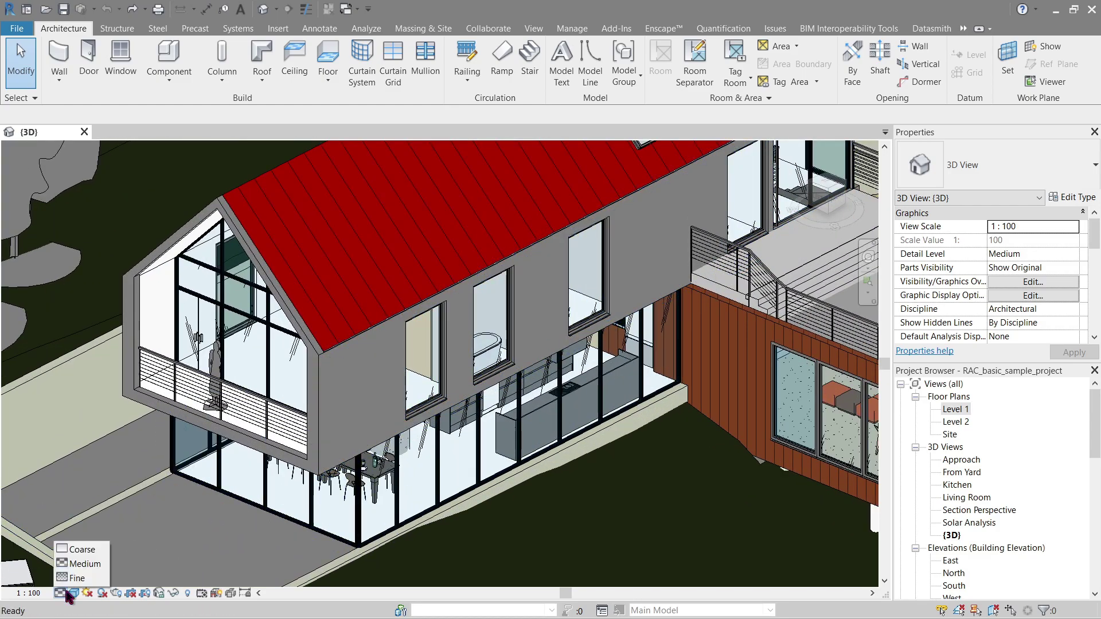
click(73, 578)
click(74, 593)
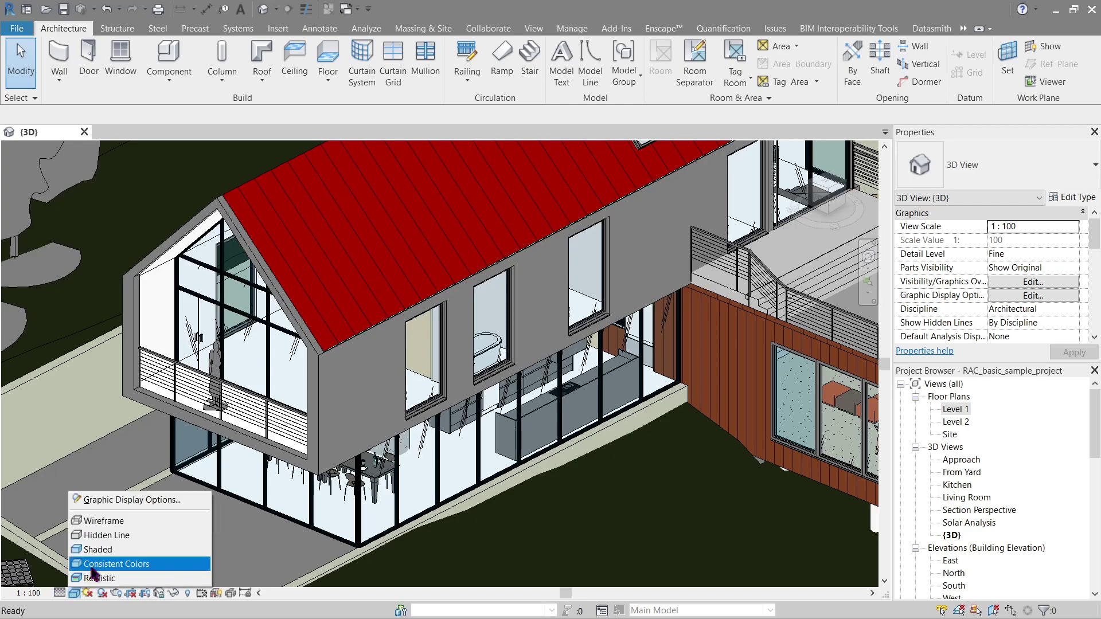
click(92, 565)
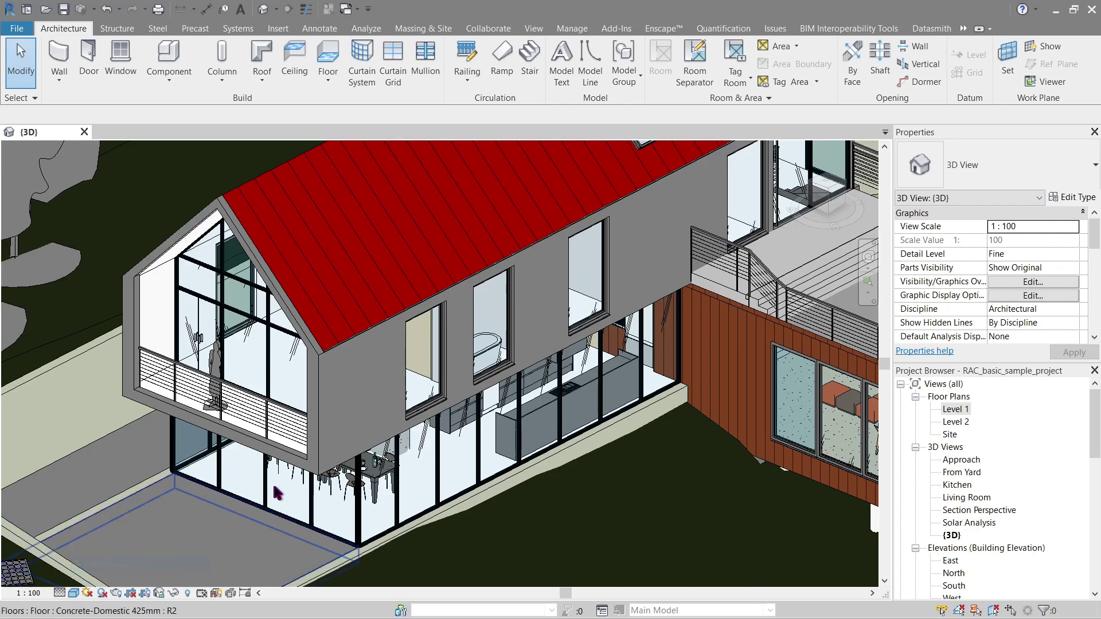
Displace the first upper-floor window from the facade by about 548 in X, -2317 in Y and 522 in Z.
click(410, 374)
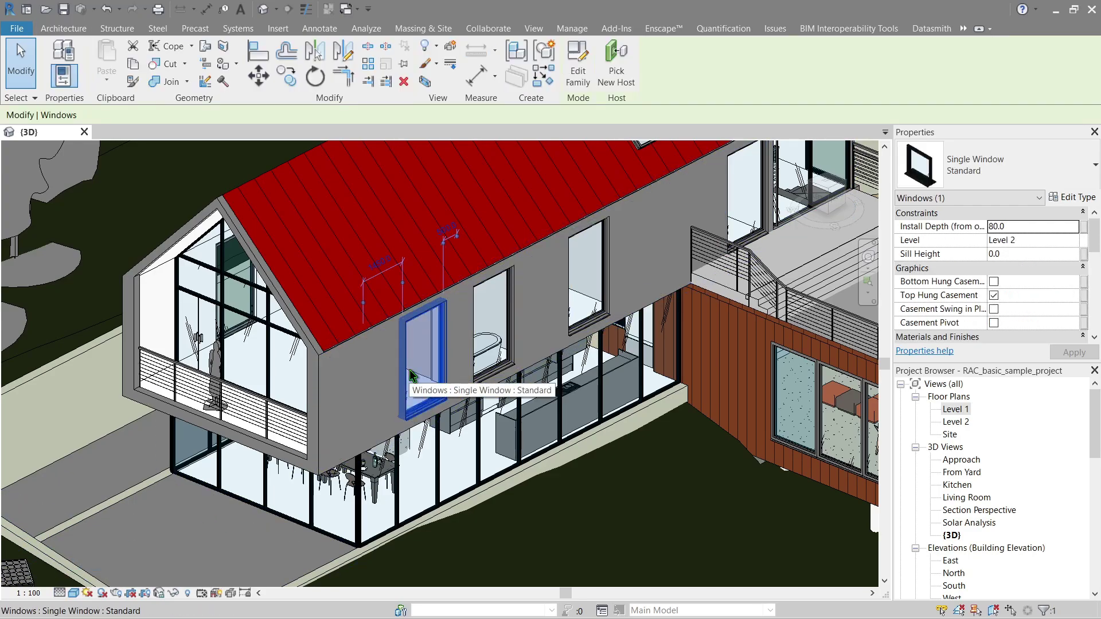
click(450, 51)
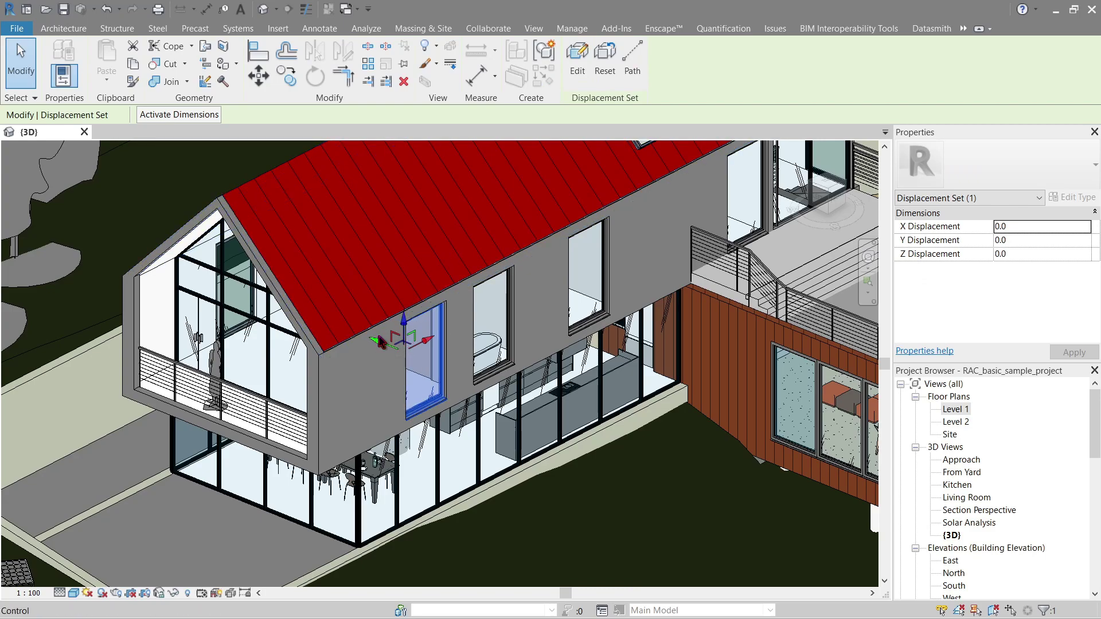
drag(386, 349, 321, 363)
click(321, 362)
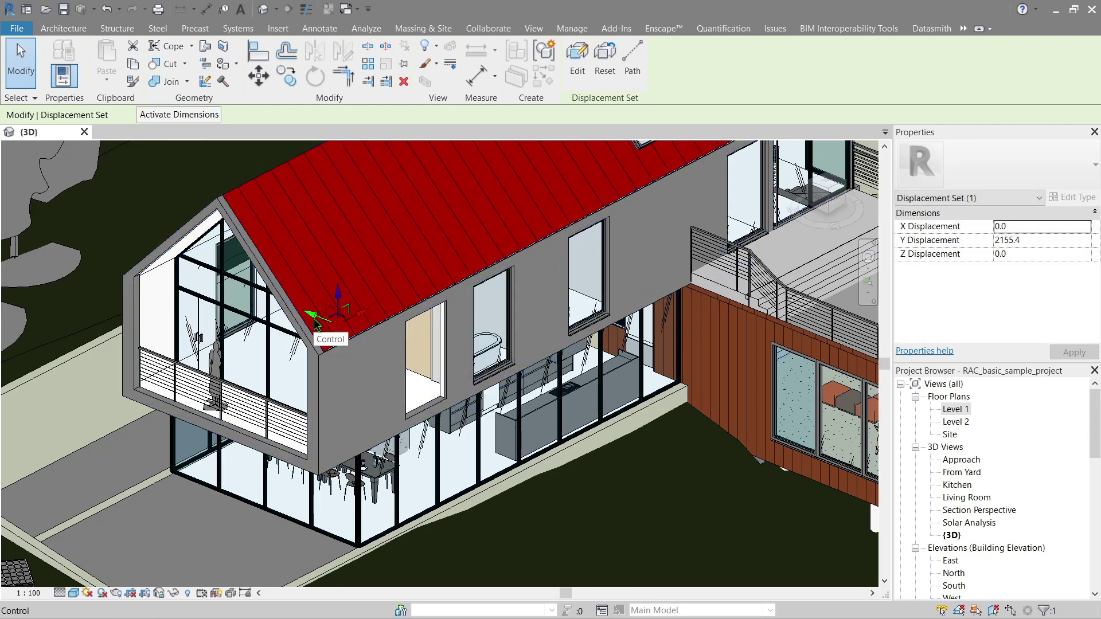
drag(315, 324, 479, 252)
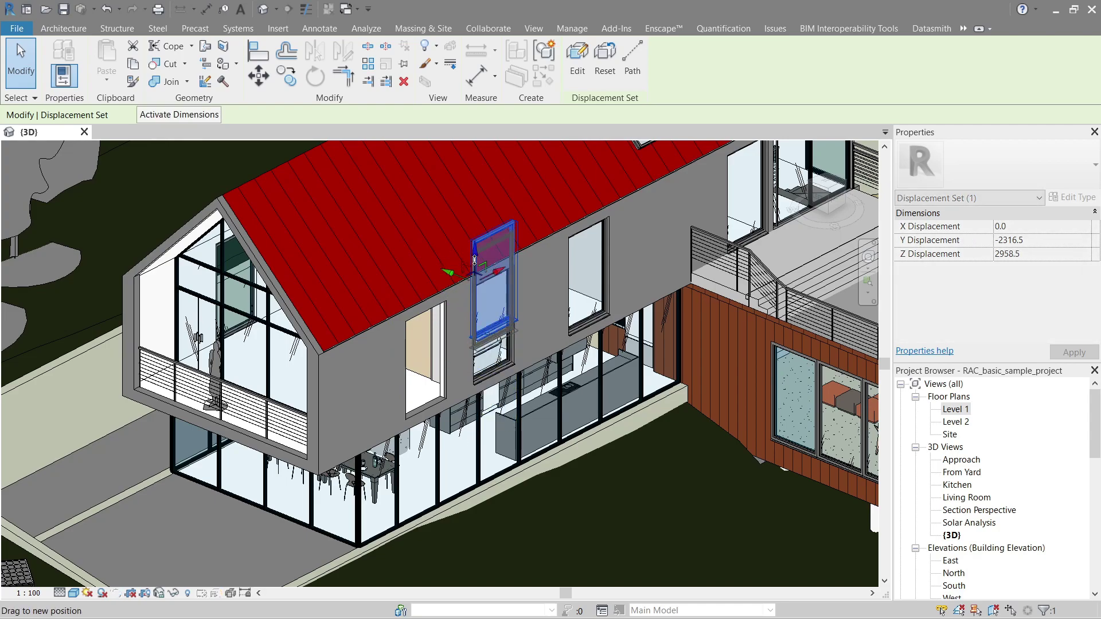
drag(478, 382, 518, 356)
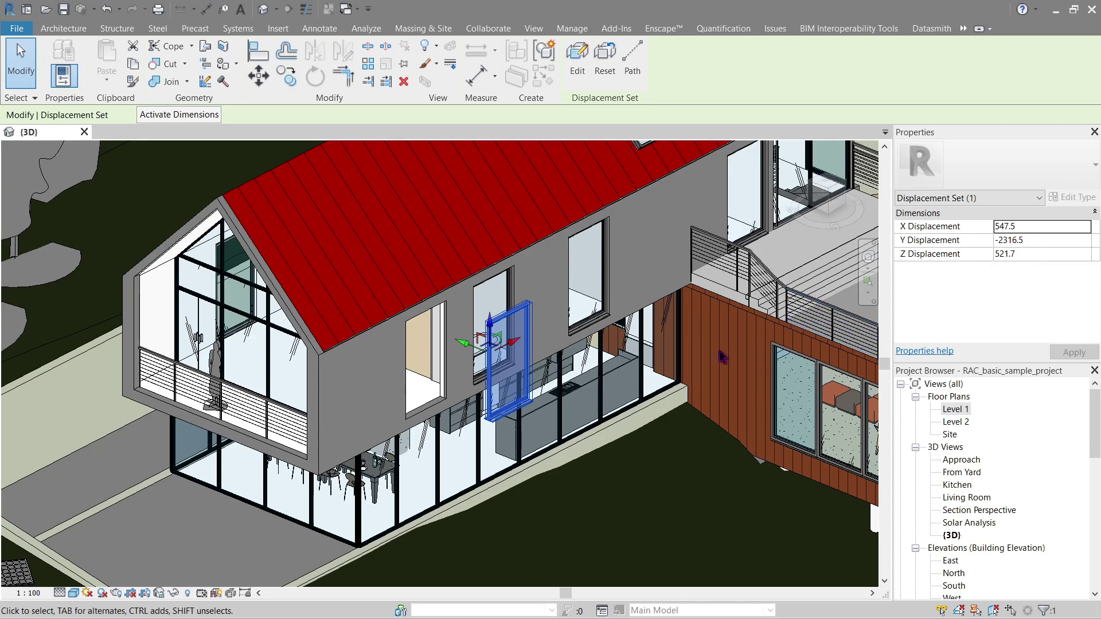
Add displacement paths linking the displaced window's corners to its original opening.
shift+middle_drag(719, 351, 638, 141)
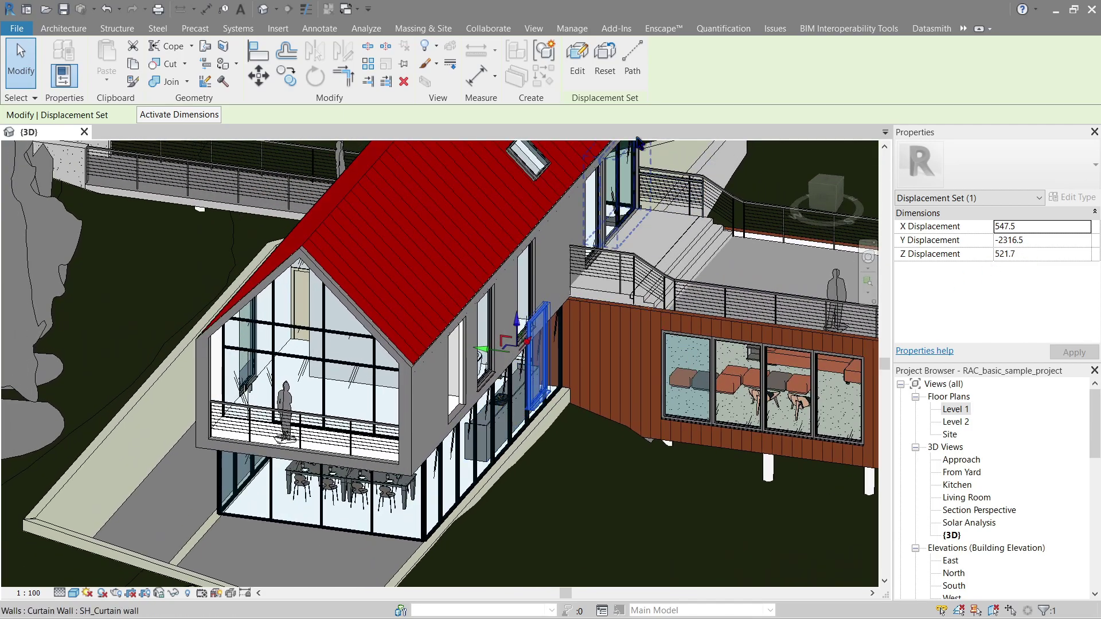
click(631, 63)
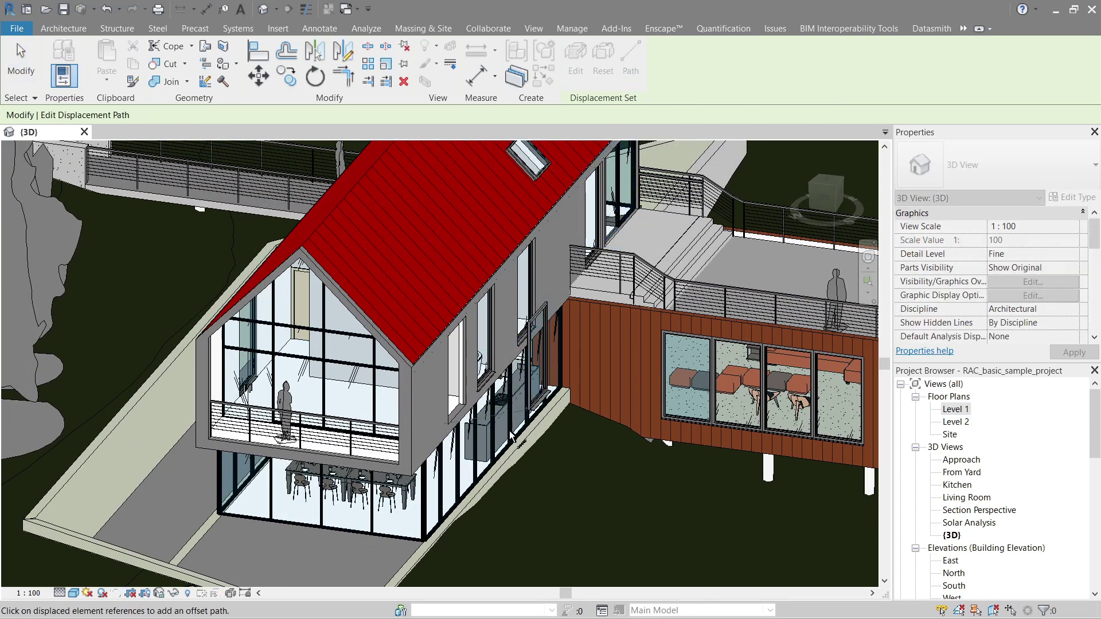
scroll(493, 423, up, 3)
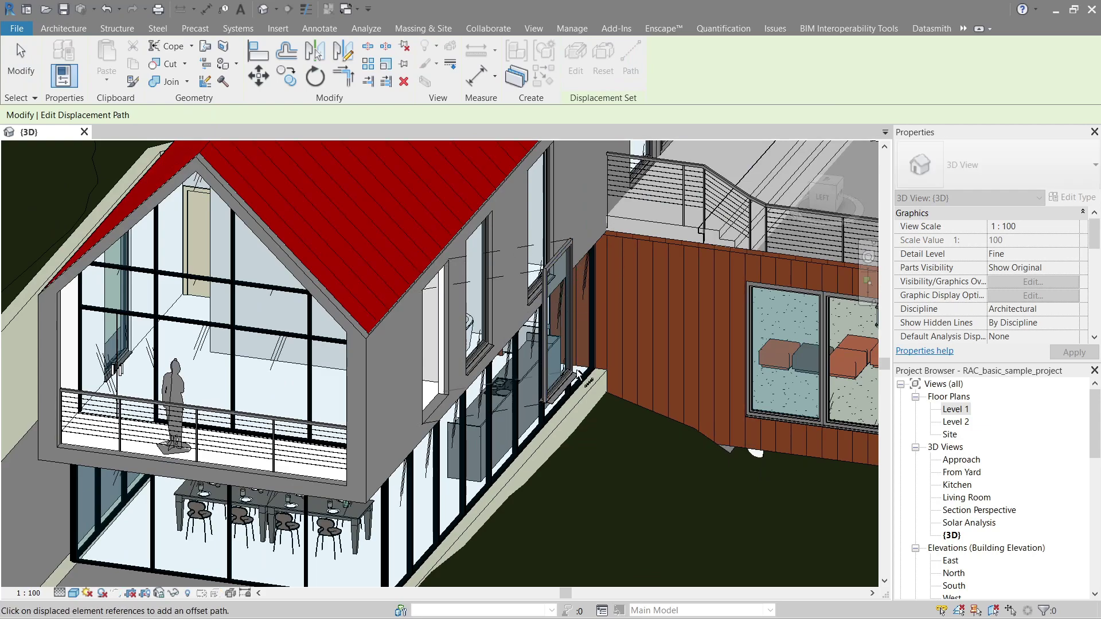
key(Escape)
shift+middle_drag(704, 351, 344, 402)
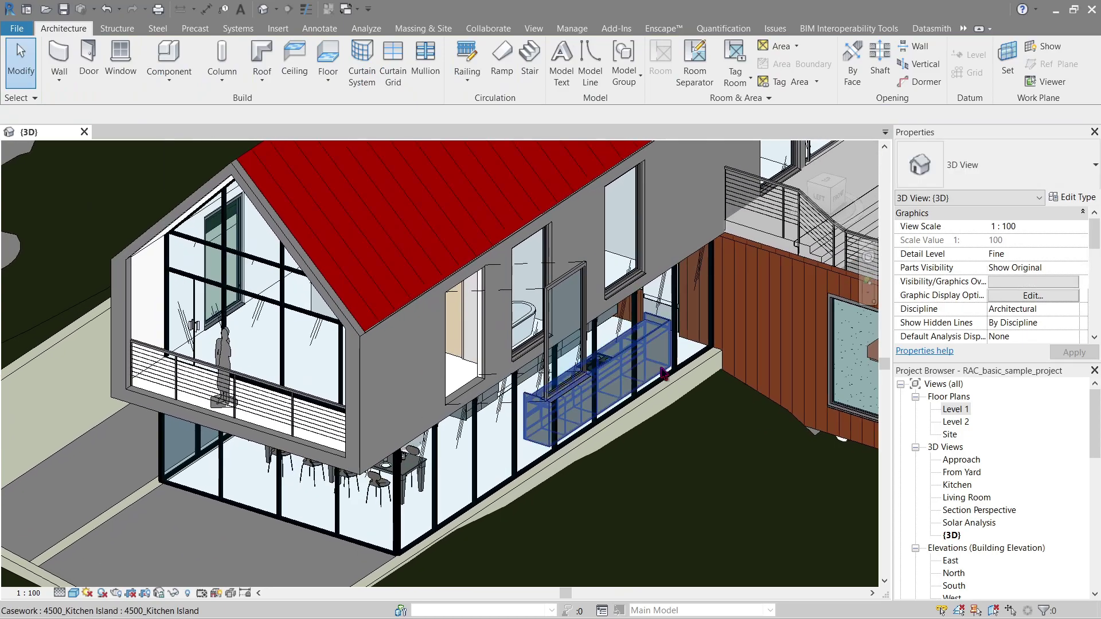
Change the 3D view's visual style to Hidden Line.
click(75, 593)
click(109, 536)
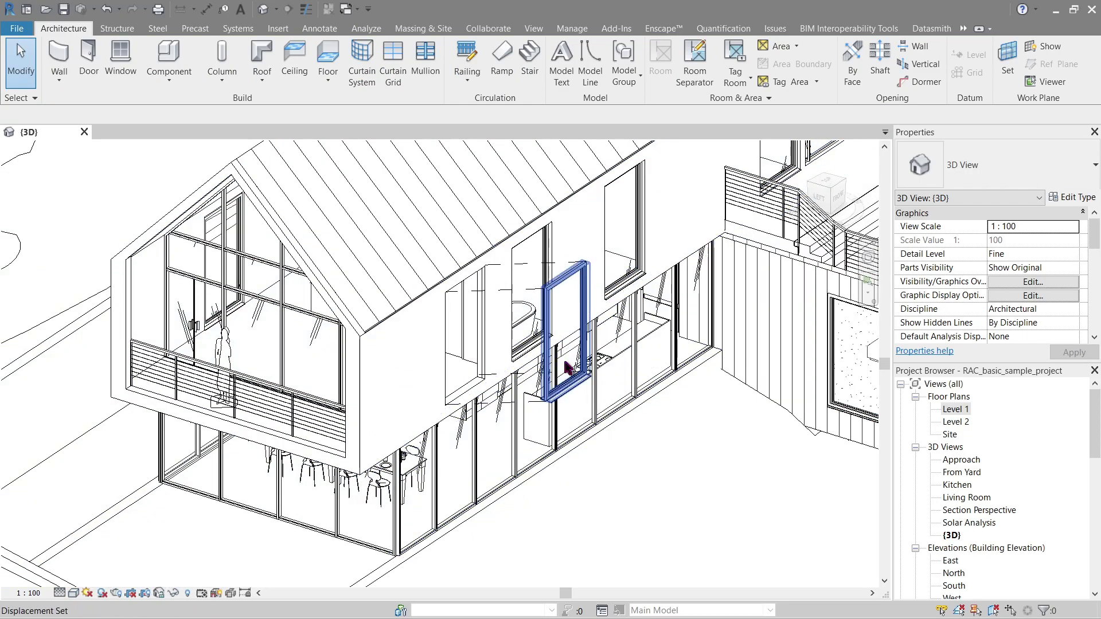
shift+middle_drag(565, 344, 548, 384)
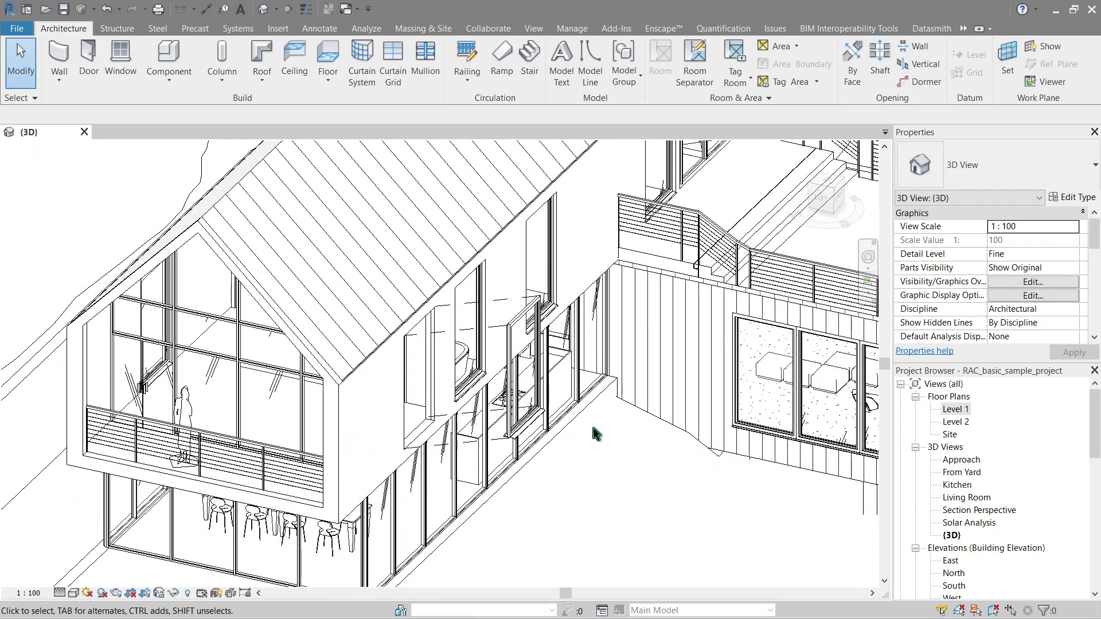
Set the style of one of the window's displacement paths to Jogged.
click(502, 335)
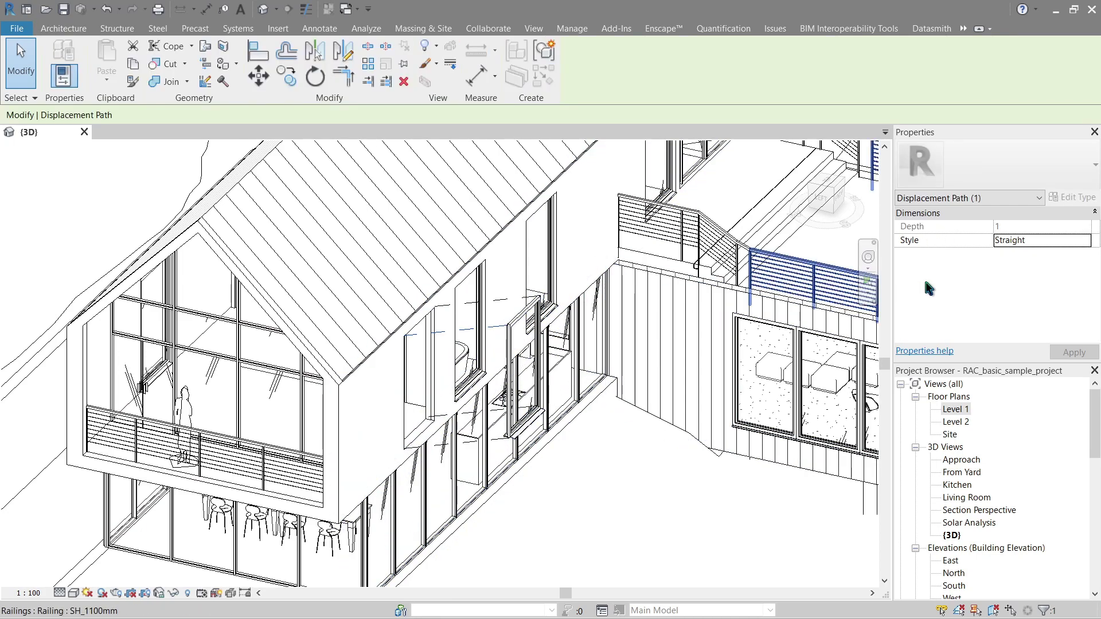
click(1065, 243)
click(1086, 240)
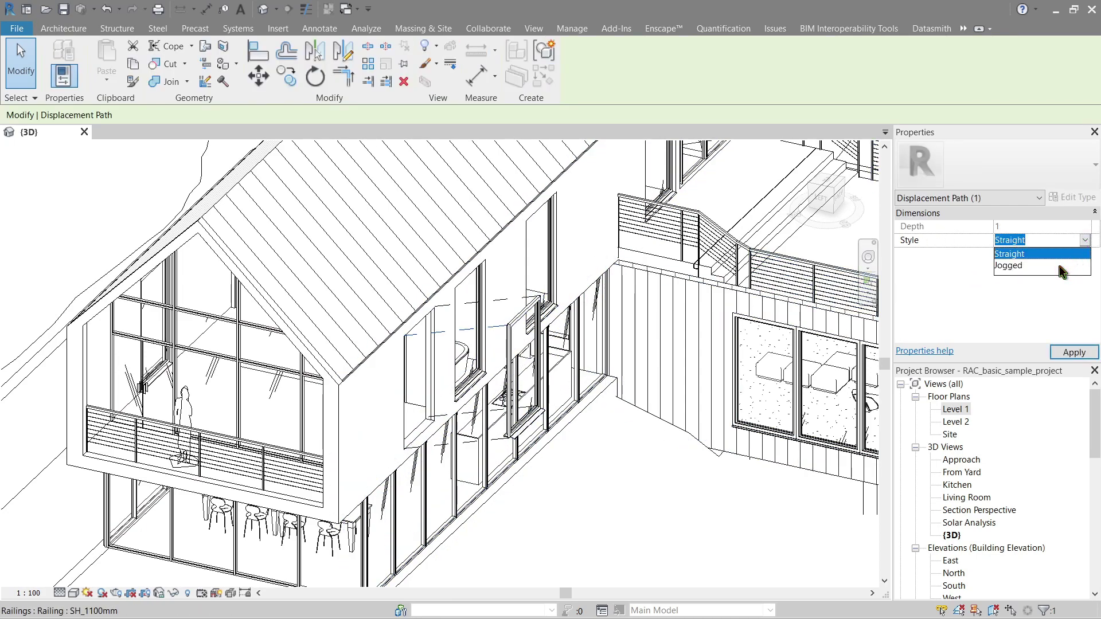
click(1059, 266)
key(Escape)
Move the displaced window farther upward along the vertical axis and inspect its displacement paths.
shift+middle_drag(524, 455, 513, 351)
click(513, 351)
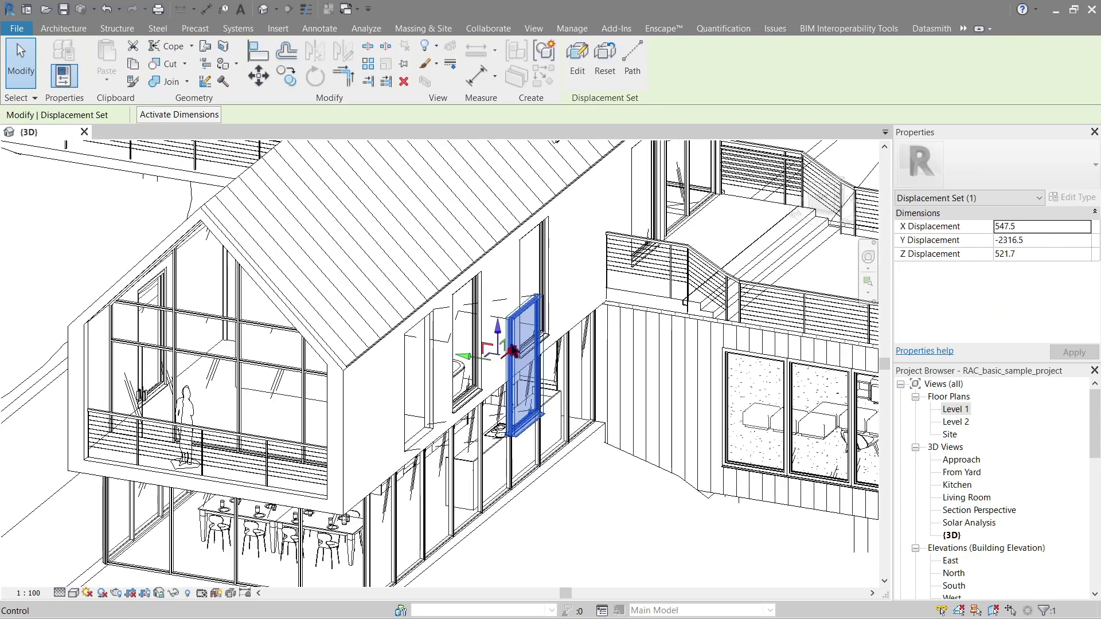
key(Escape)
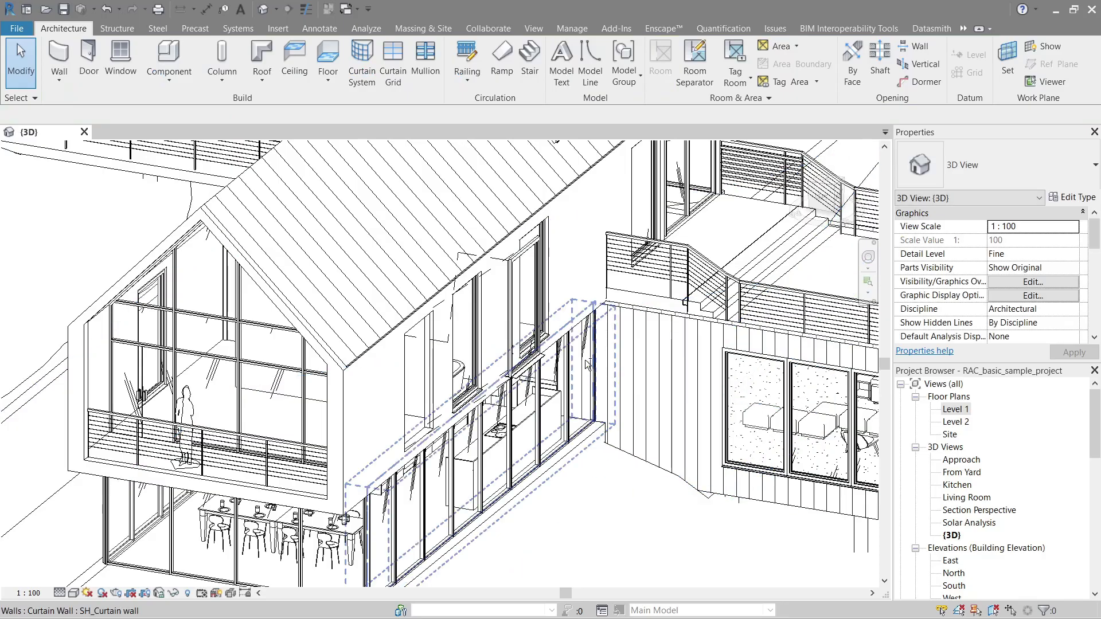
shift+middle_drag(602, 450, 563, 490)
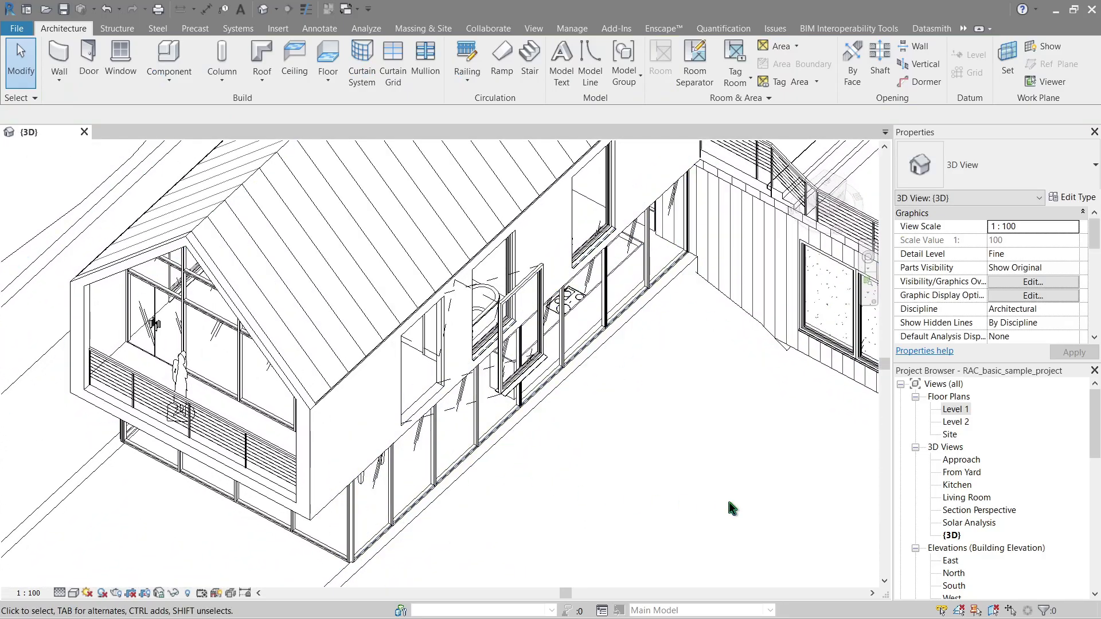
shift+middle_drag(648, 436, 624, 418)
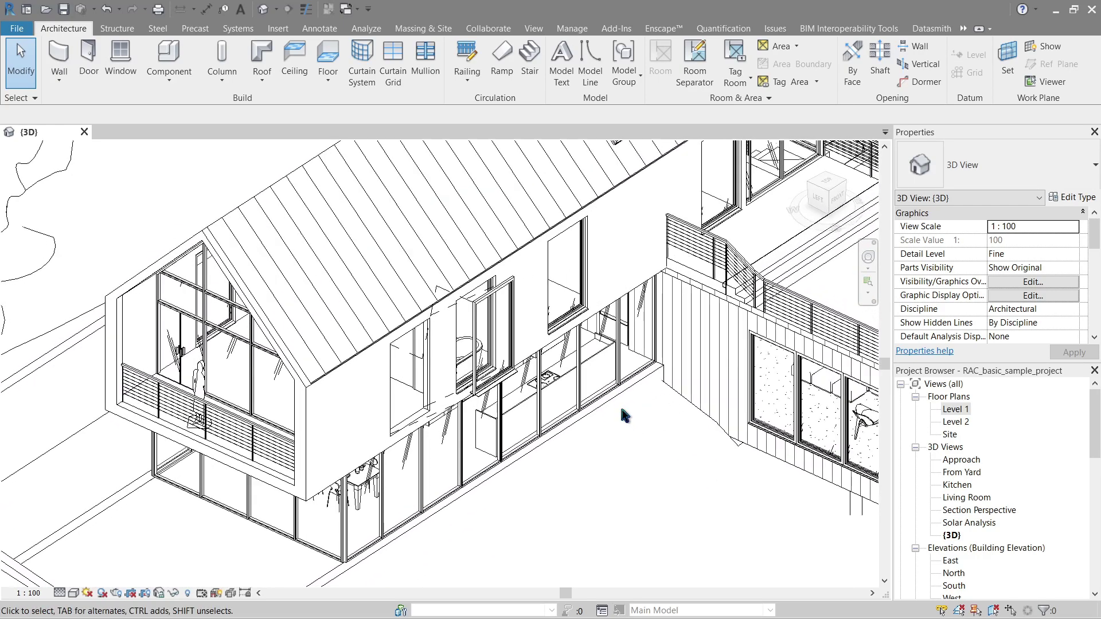
Edit the window's displacement set to add the next two upper-floor windows to it.
click(521, 310)
click(578, 63)
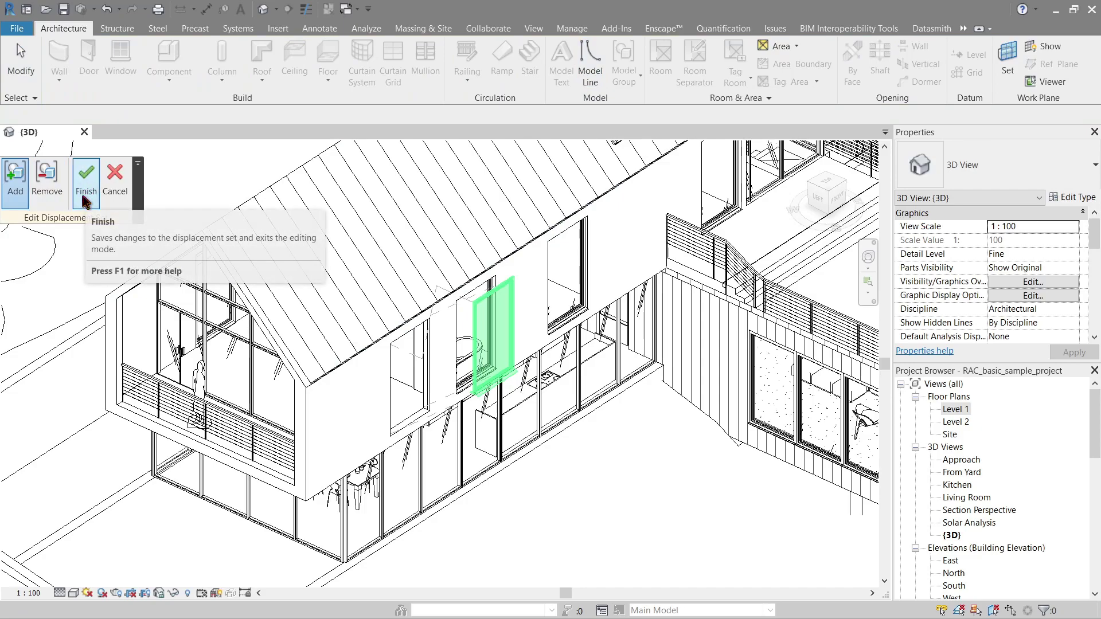
shift+middle_drag(241, 298, 499, 333)
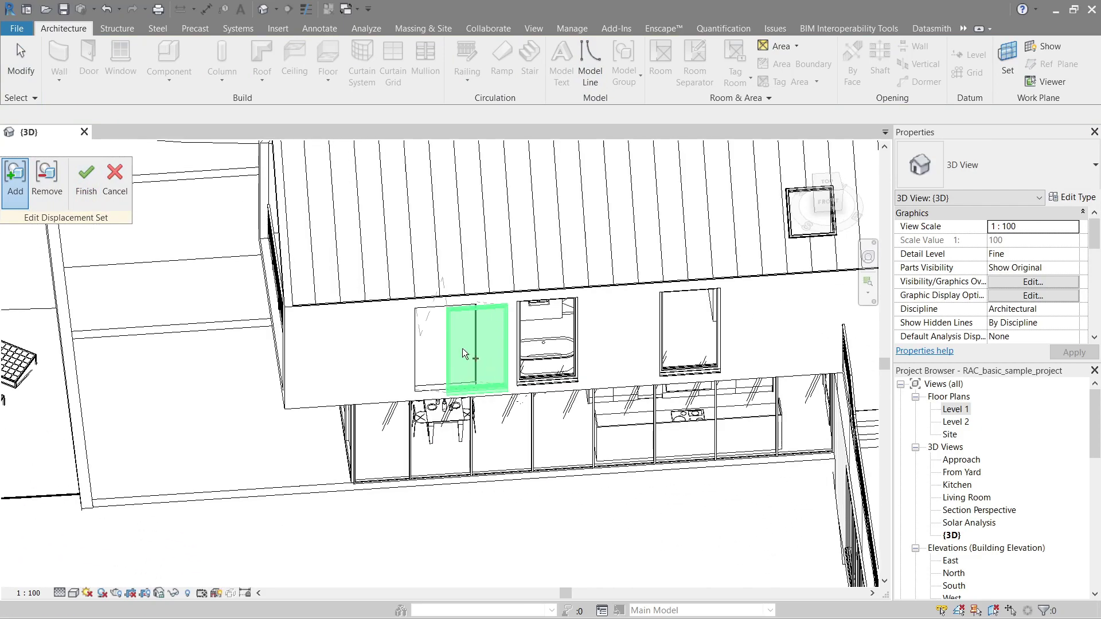
click(572, 307)
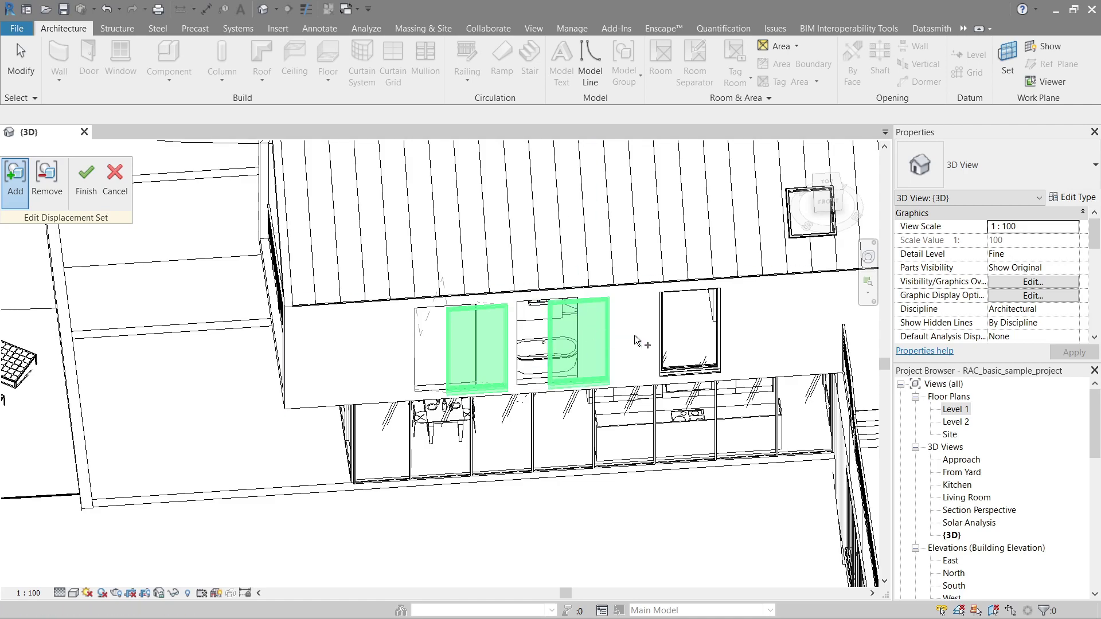
click(672, 302)
shift+middle_drag(672, 302, 402, 284)
scroll(390, 285, up, 2)
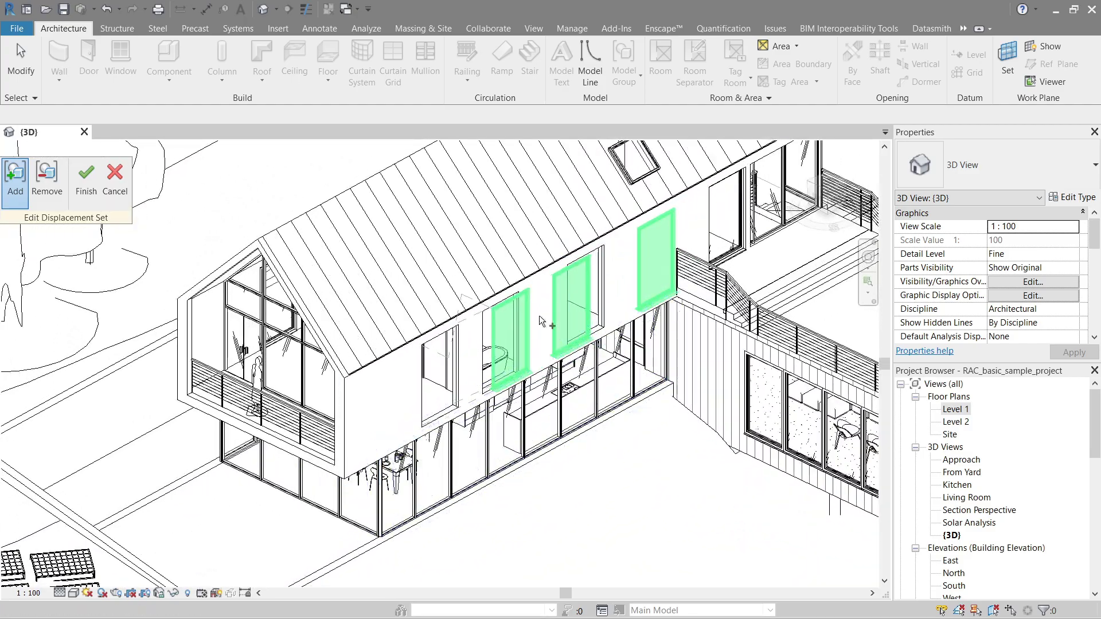
click(87, 173)
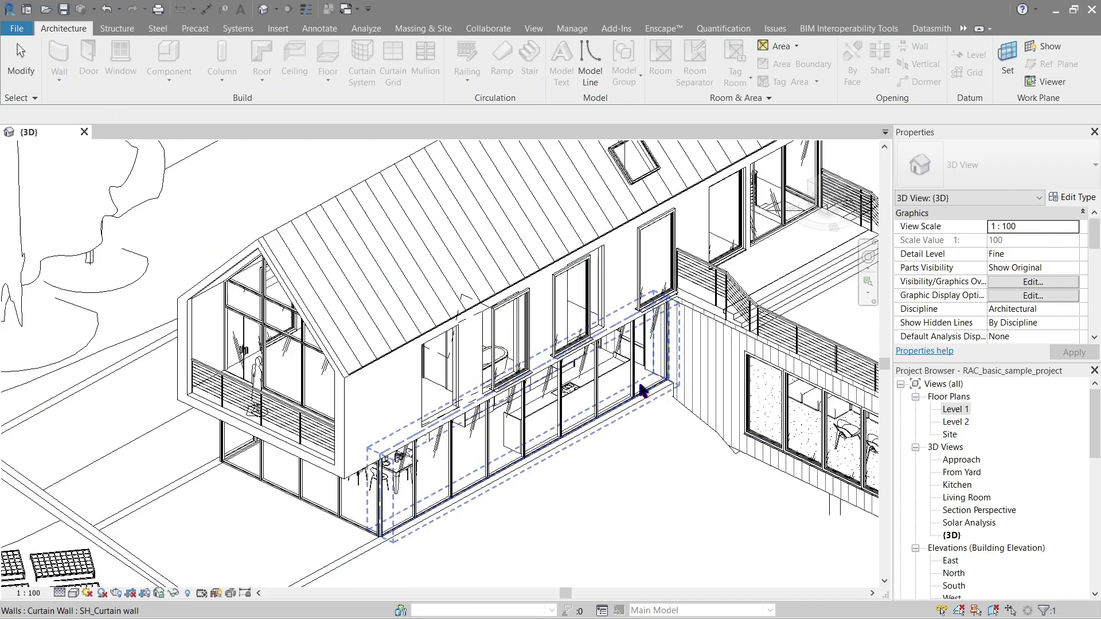
Shift the three-window displacement set up and back down along the vertical axis.
click(600, 320)
shift+middle_drag(599, 320, 582, 347)
drag(568, 265, 568, 205)
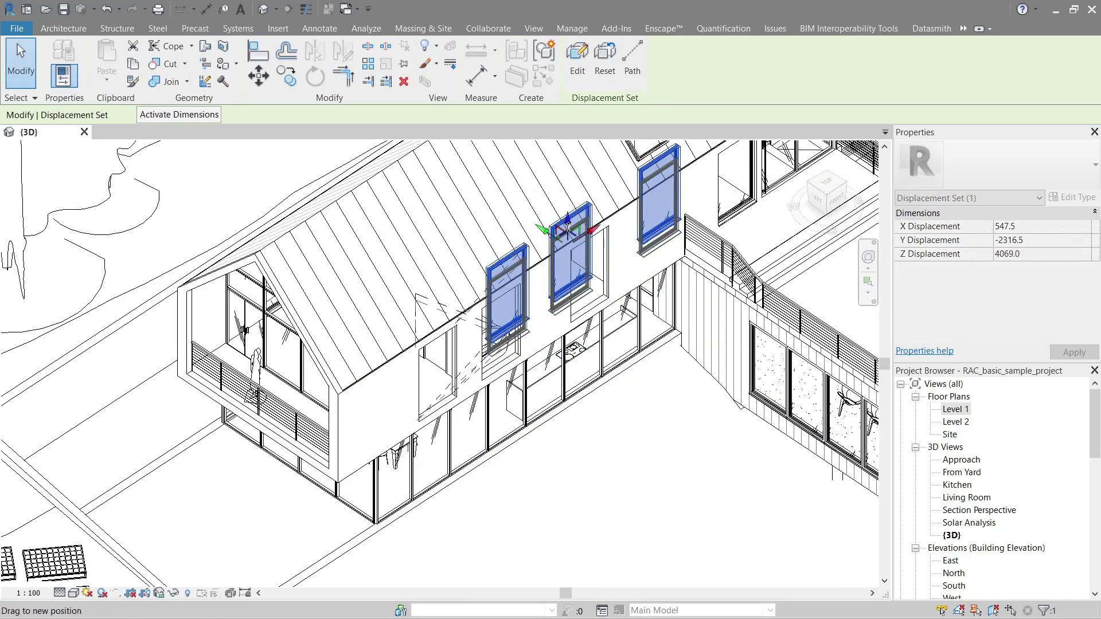
mouse_move(567, 321)
mouse_down()
mouse_move(567, 396)
mouse_move(567, 321)
mouse_up()
shift+middle_drag(568, 321, 572, 396)
key(Escape)
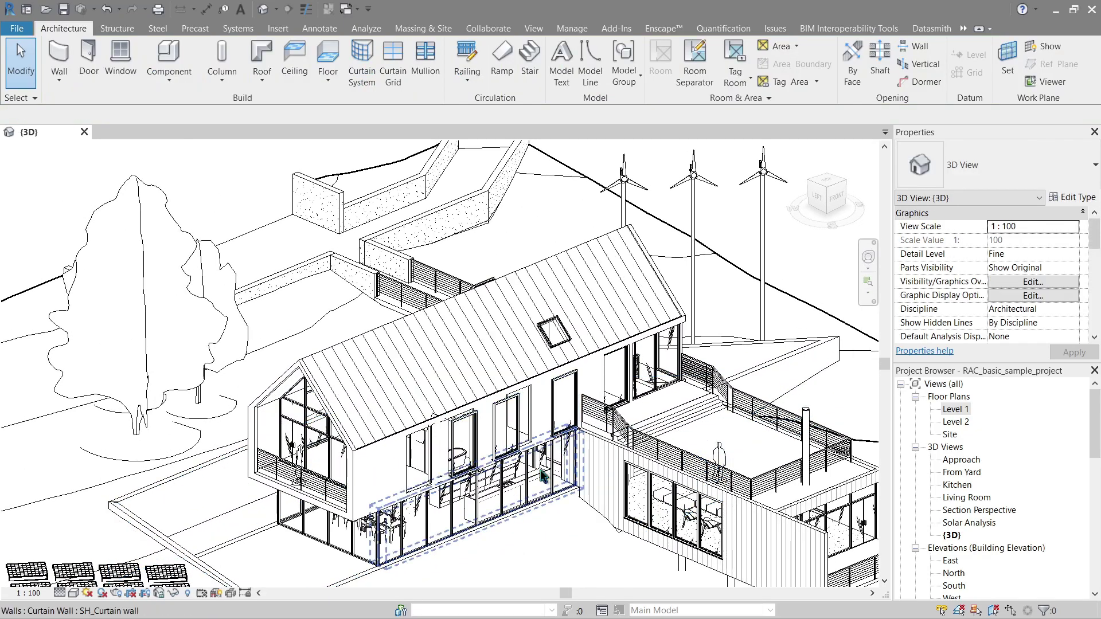
shift+middle_drag(501, 497, 398, 492)
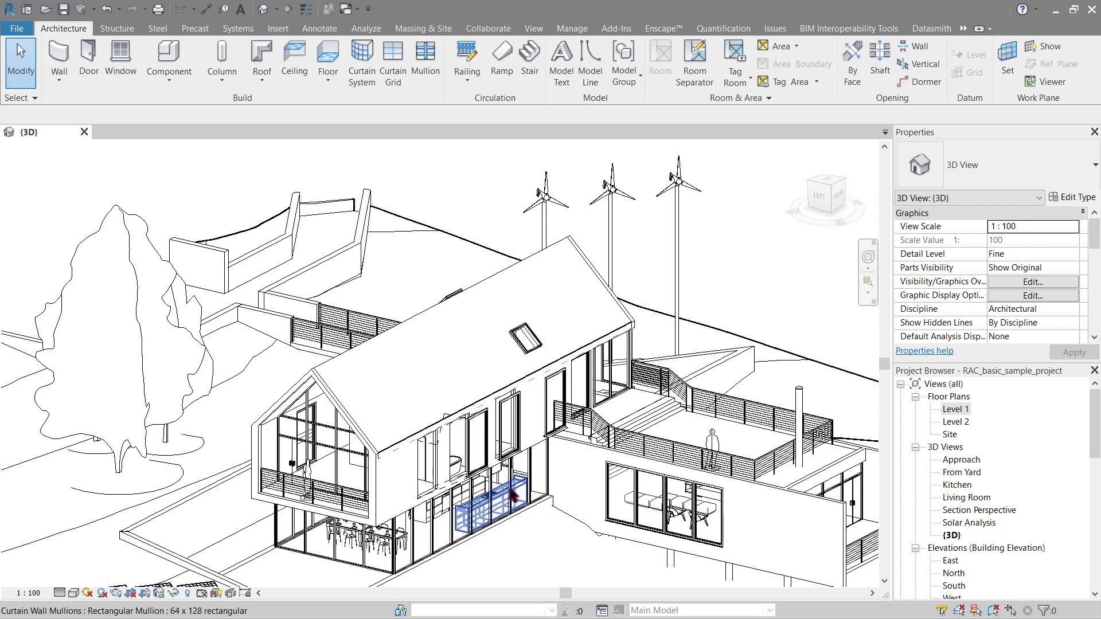
Displace the upper-floor SIP 202mm conc clad wall outward by about -4583 in Y.
click(419, 492)
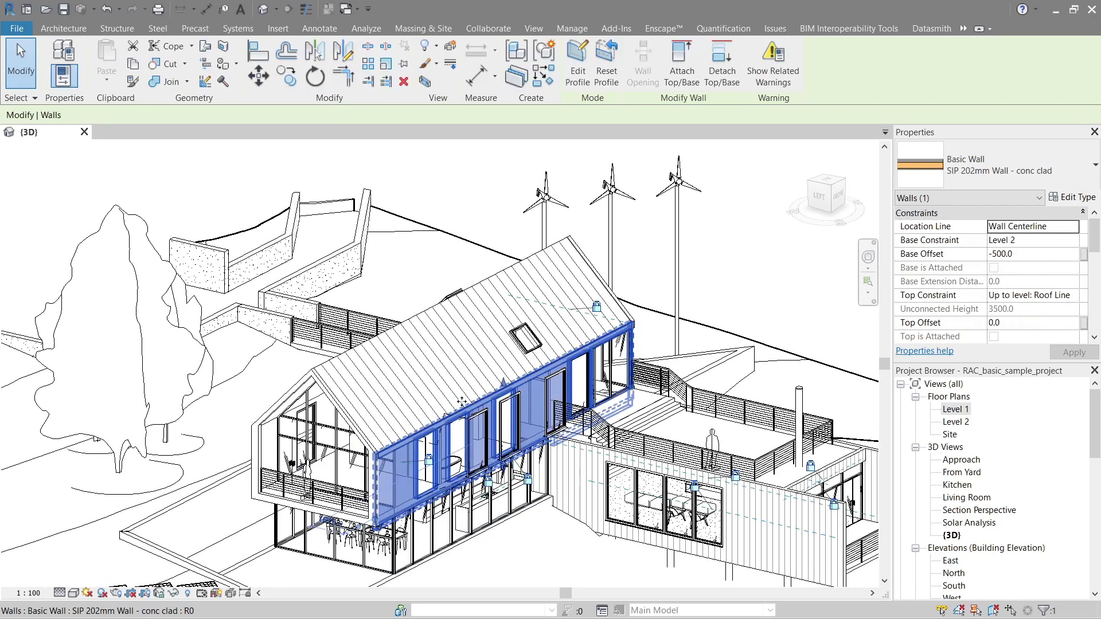
click(451, 50)
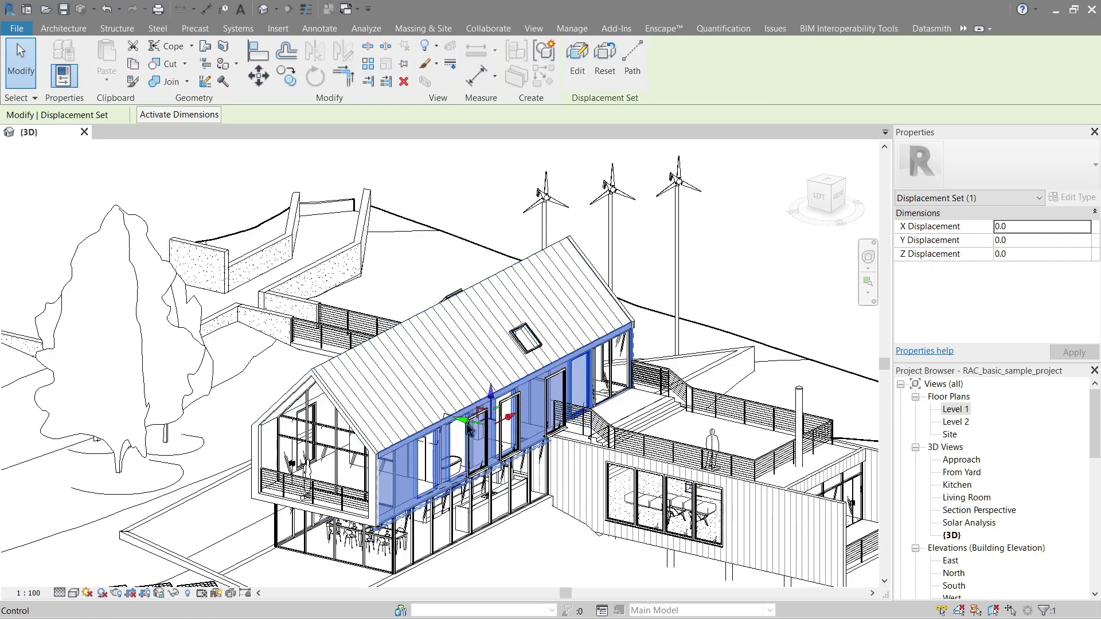
drag(469, 428, 550, 382)
shift+middle_drag(551, 381, 634, 395)
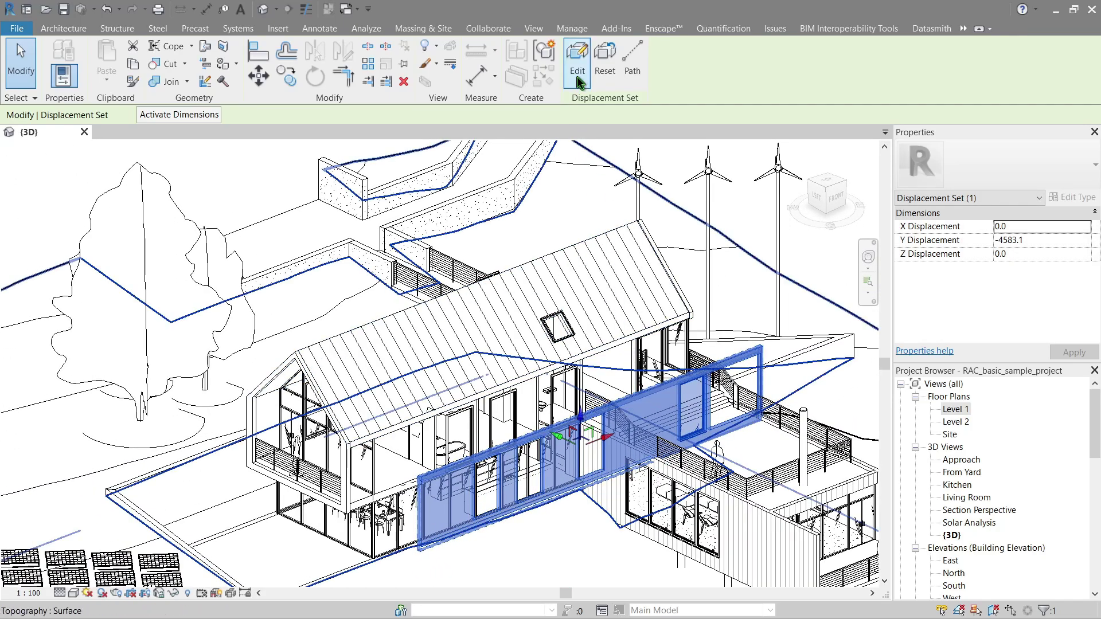
Add the lower timber-clad wall, a tree, the terrain and other nearby elements to the displaced upper-floor wall's displacement set.
click(577, 58)
shift+middle_drag(612, 460, 470, 367)
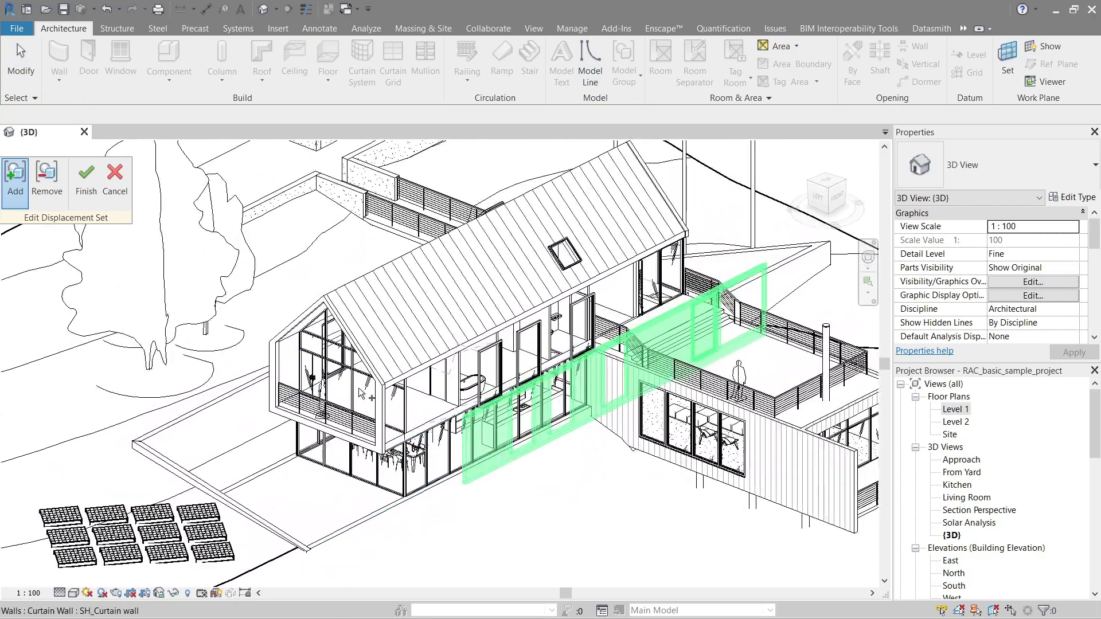
shift+middle_drag(172, 313, 347, 431)
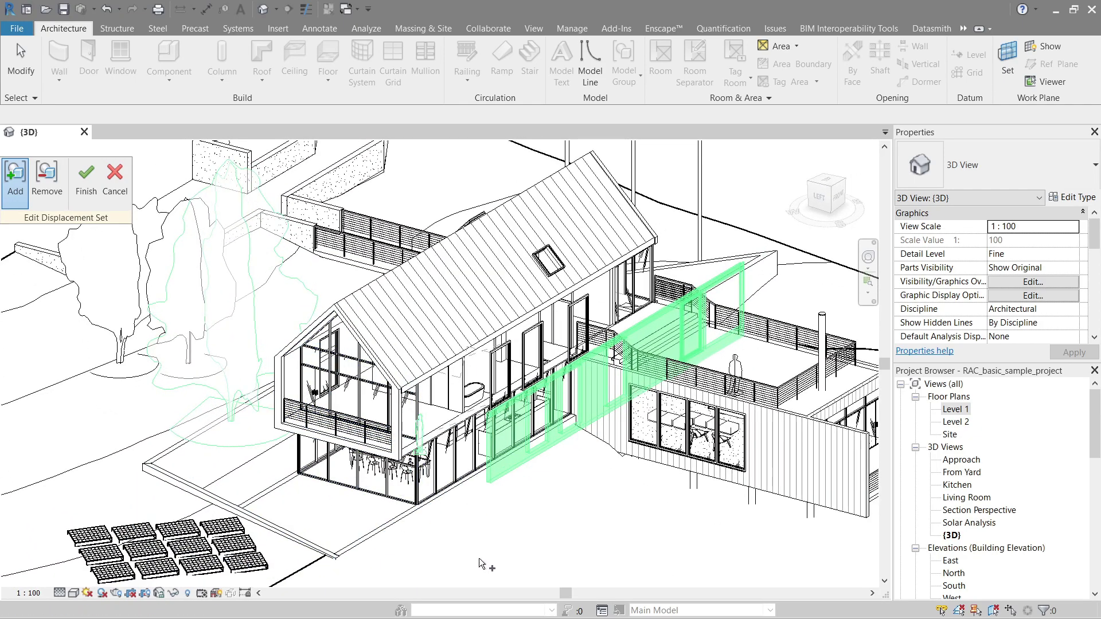
shift+middle_drag(832, 485, 662, 446)
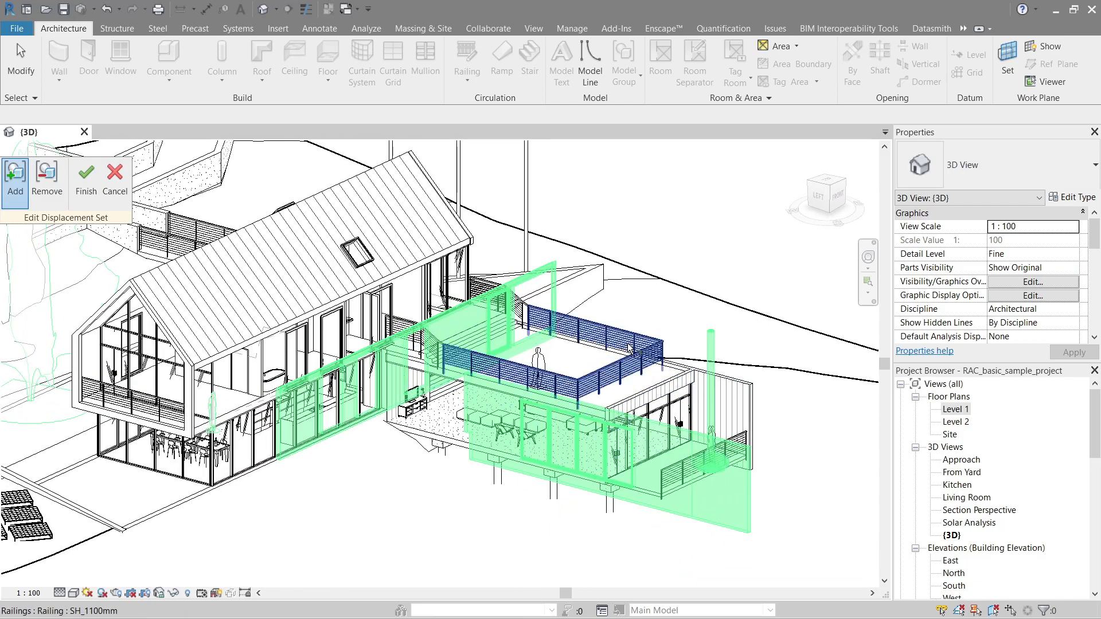
shift+middle_drag(630, 349, 519, 414)
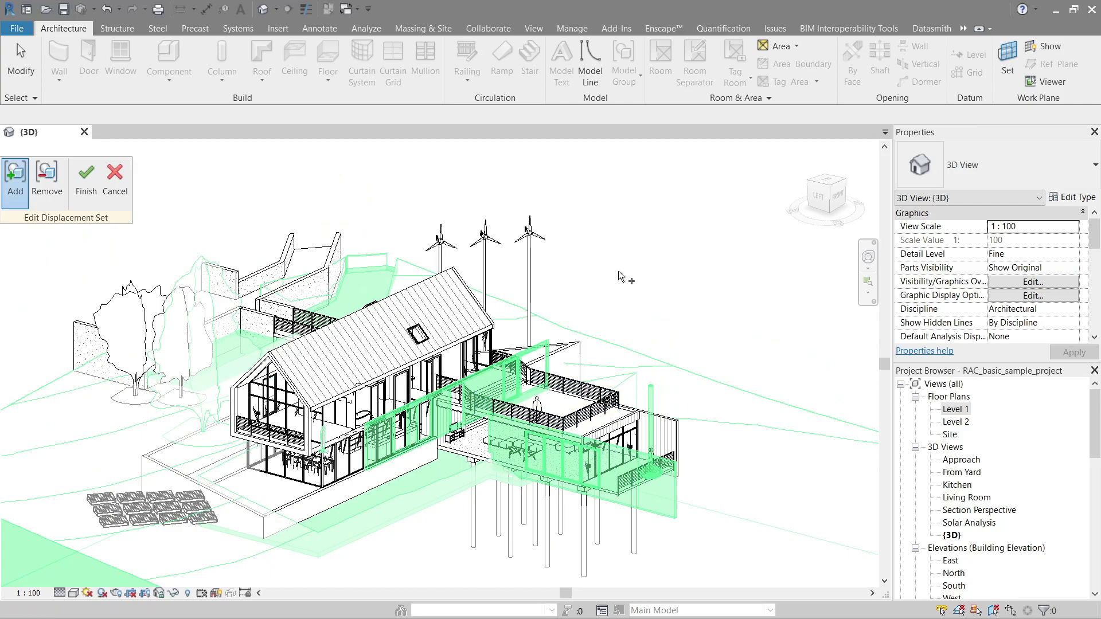
click(86, 177)
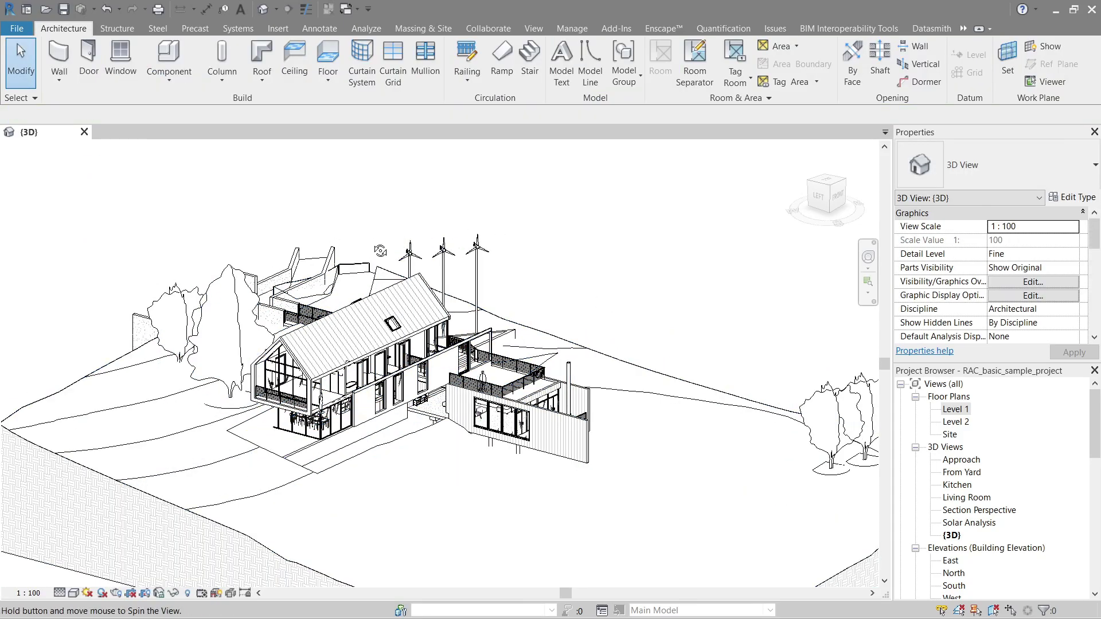
shift+middle_drag(380, 250, 404, 284)
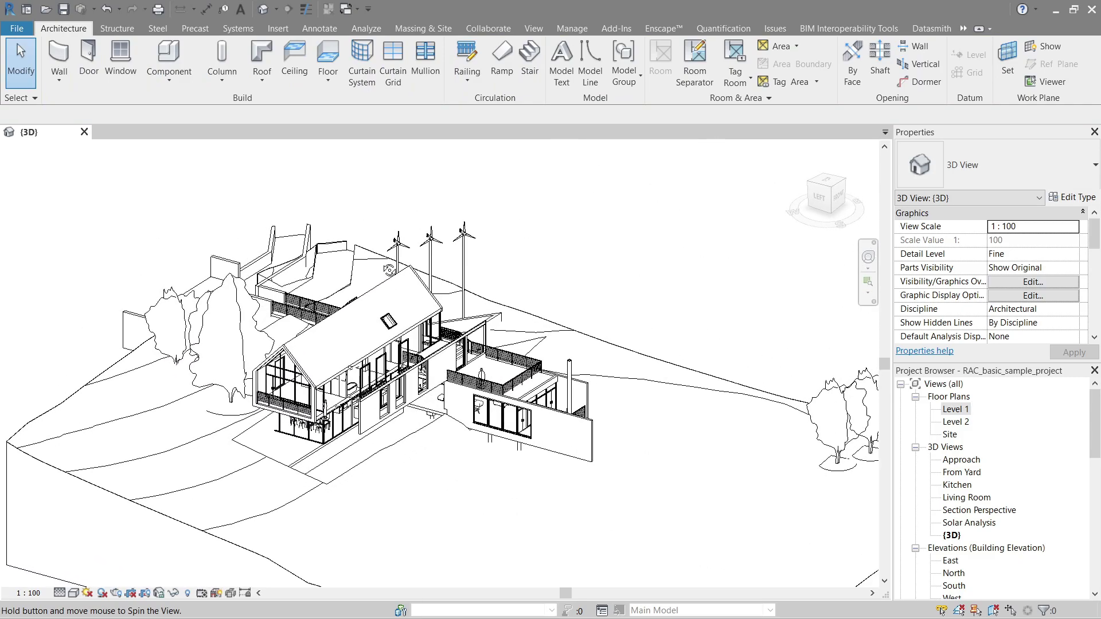
Reset the displacement set containing the upper-floor wall, timber-clad wall, terrain and tree.
click(118, 11)
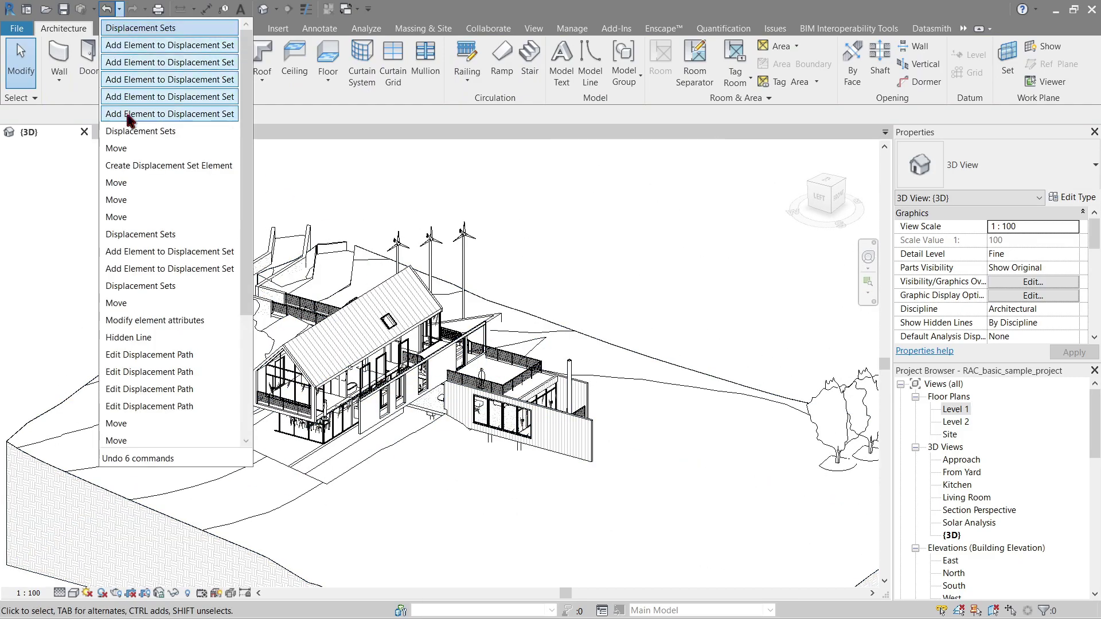
click(137, 166)
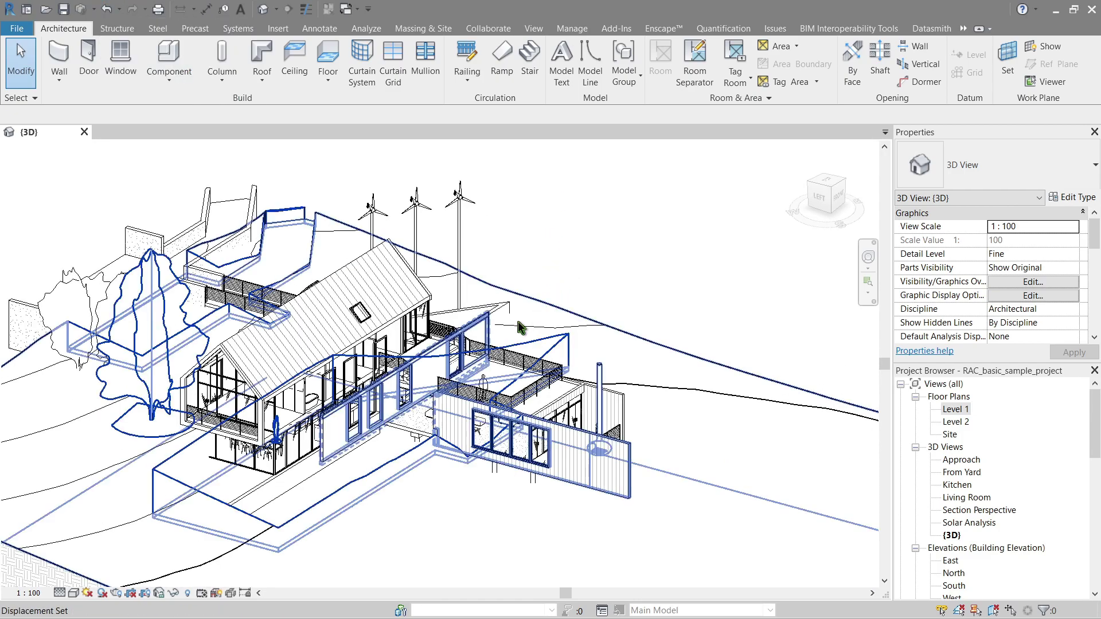
click(492, 421)
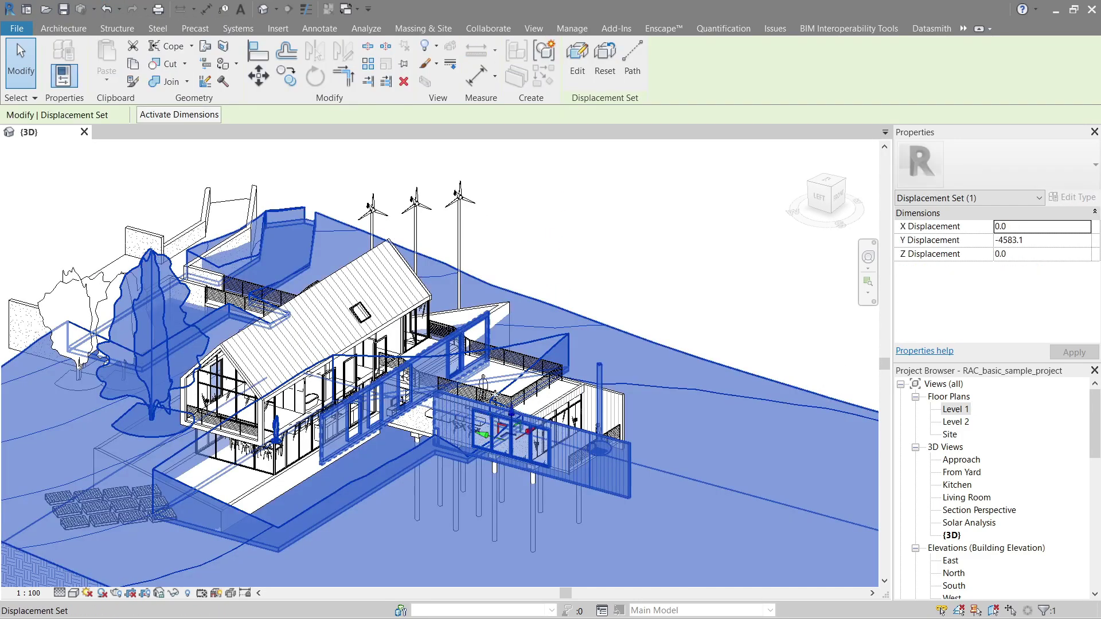
click(605, 58)
key(Escape)
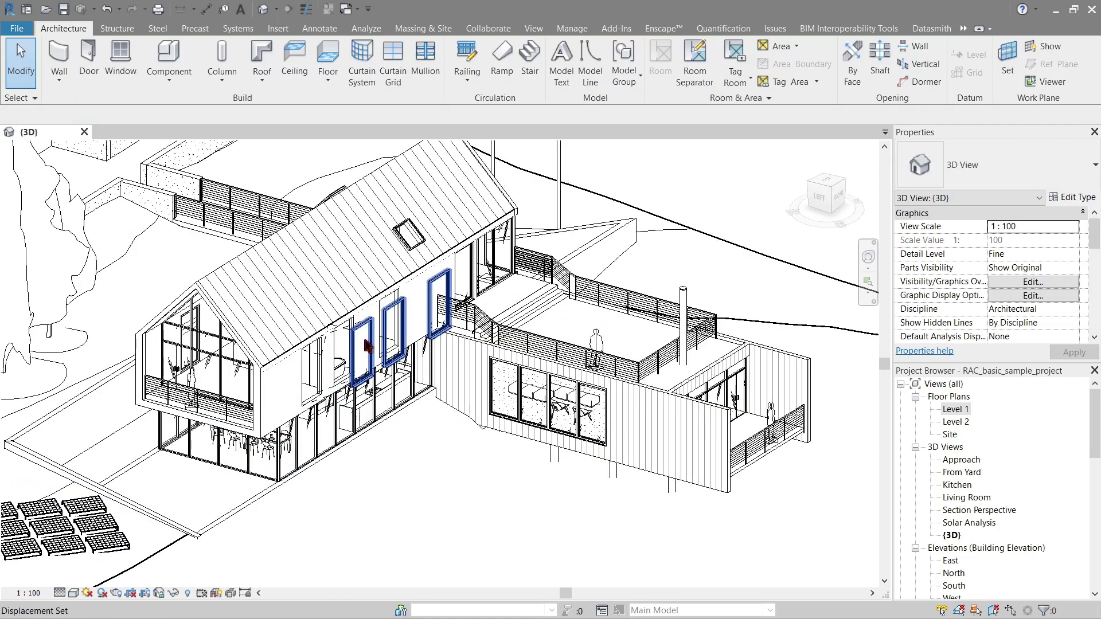
Reset the displacement set of the three upper-floor windows.
click(393, 333)
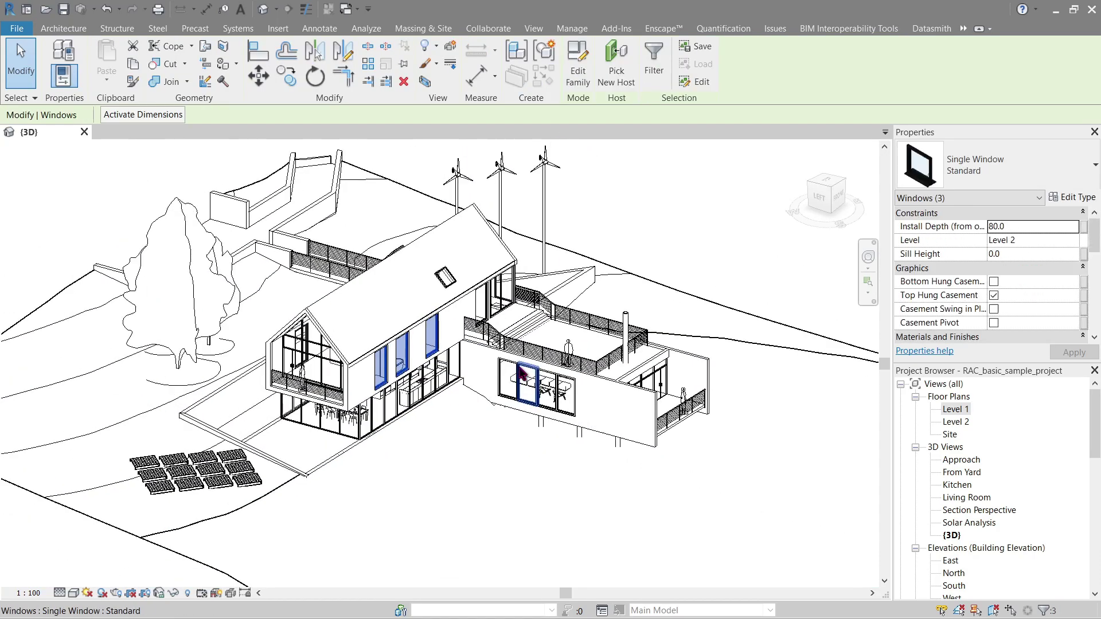
key(Escape)
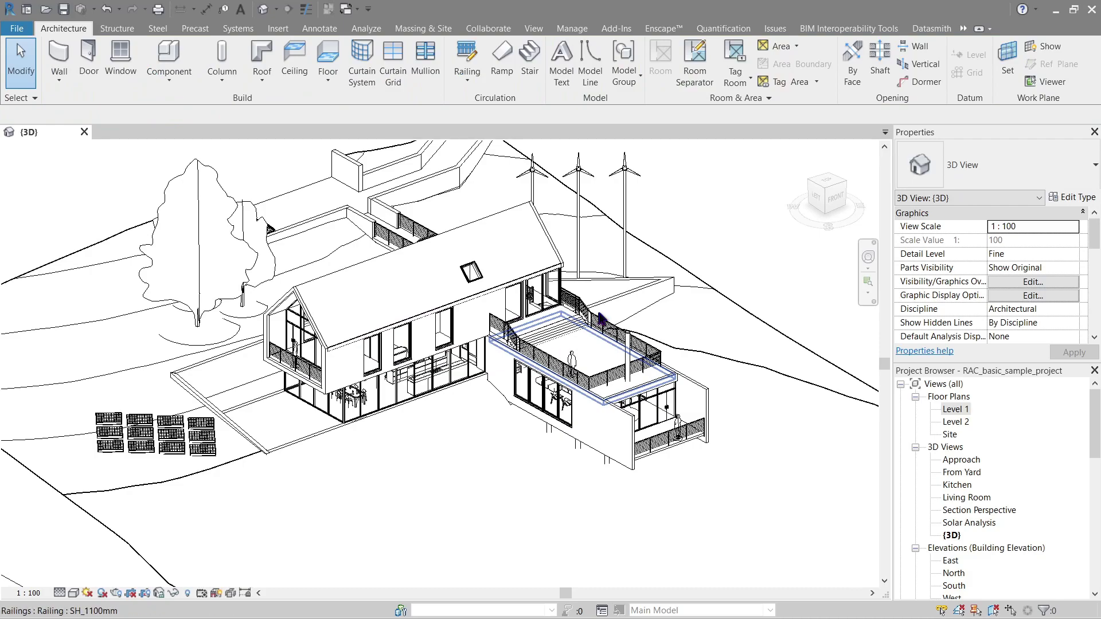
shift+middle_drag(601, 320, 606, 327)
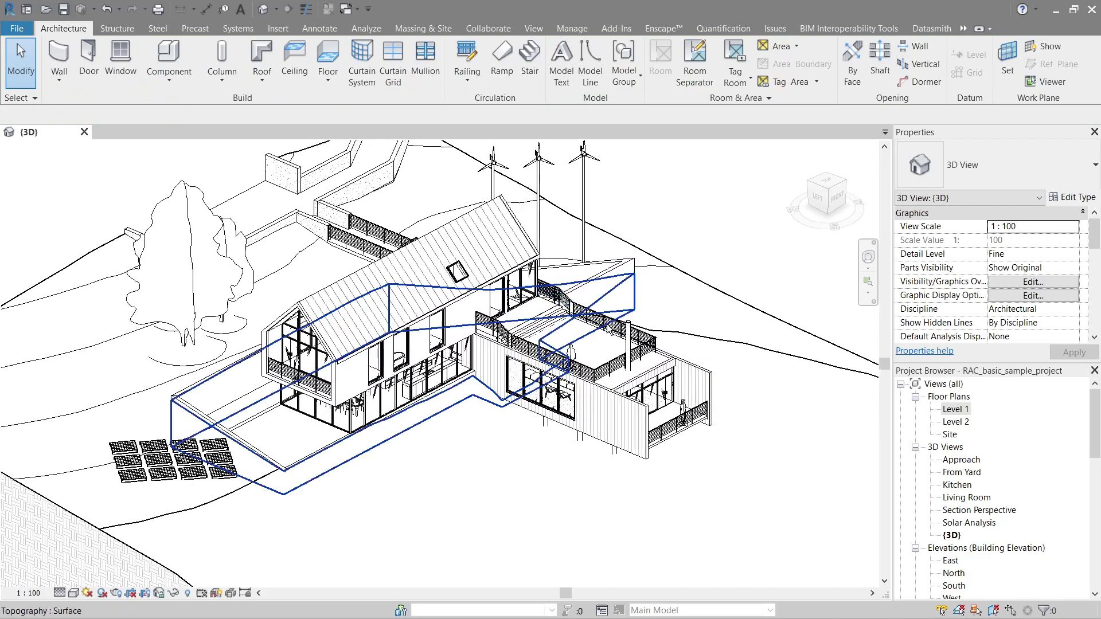
Open the Level 1 floor plan and try to displace the Timber Clad wall beside the hall.
double_click(959, 412)
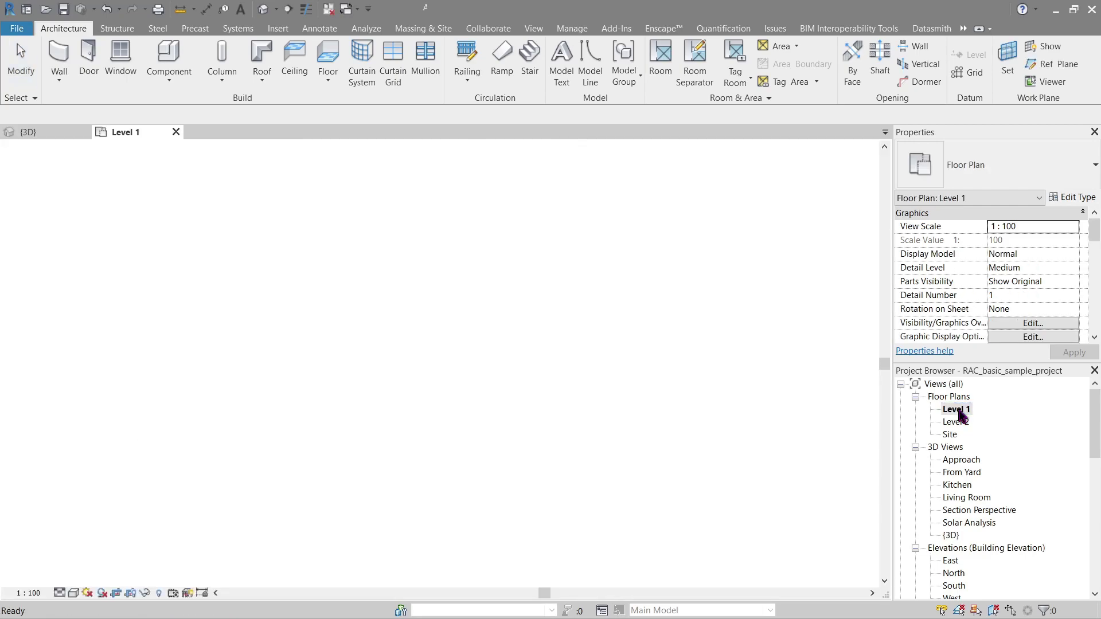
scroll(552, 283, up, 8)
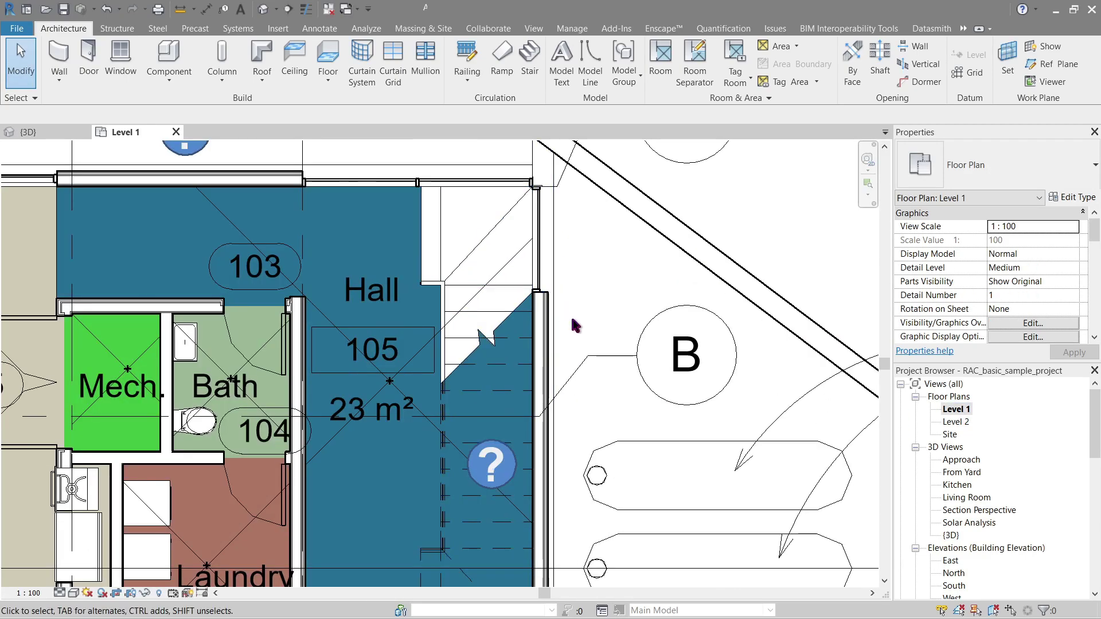
click(576, 237)
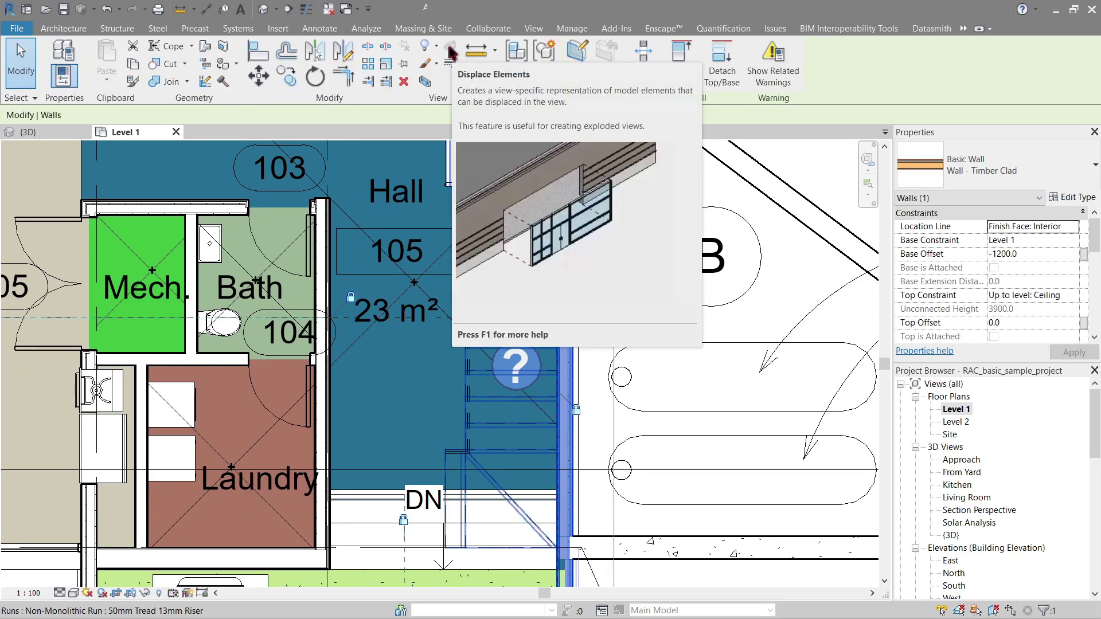
scroll(697, 310, down, 1)
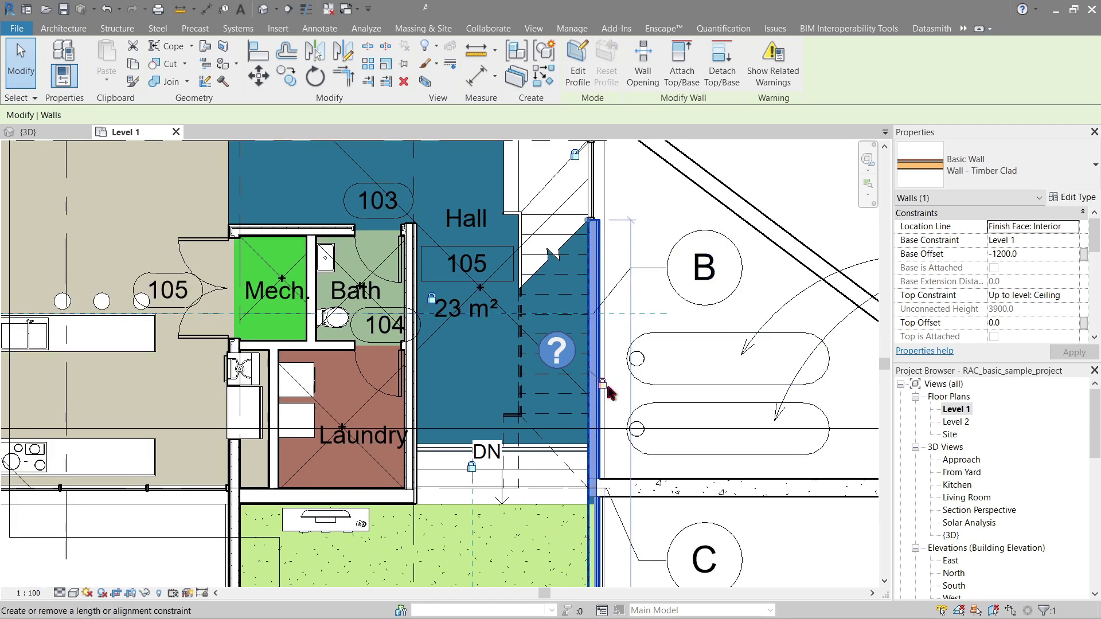
scroll(611, 396, down, 6)
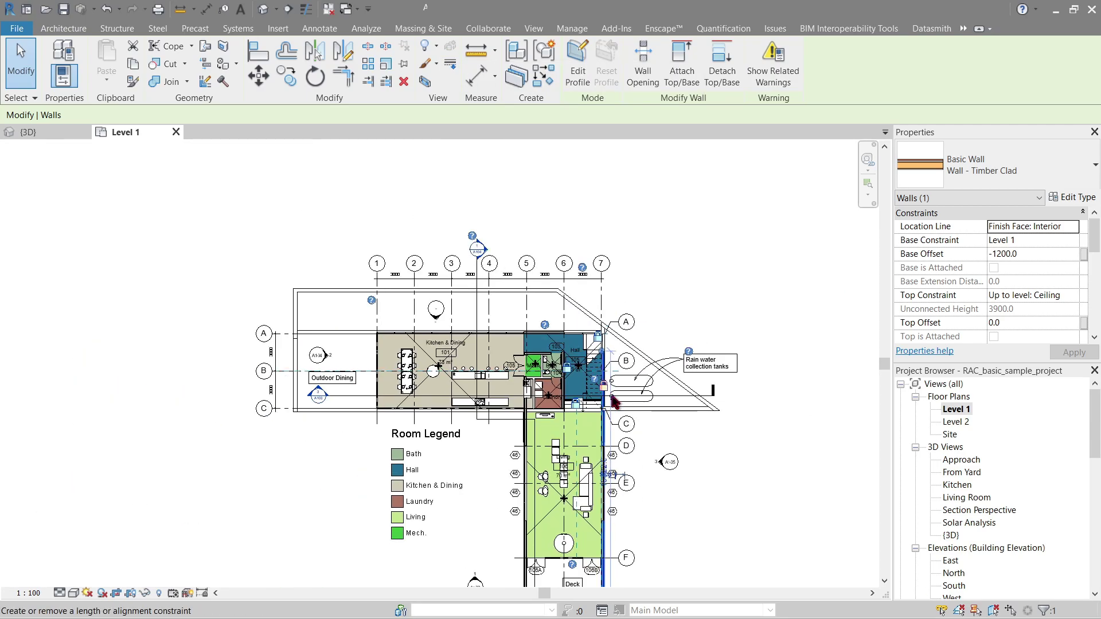
scroll(613, 401, down, 3)
click(674, 271)
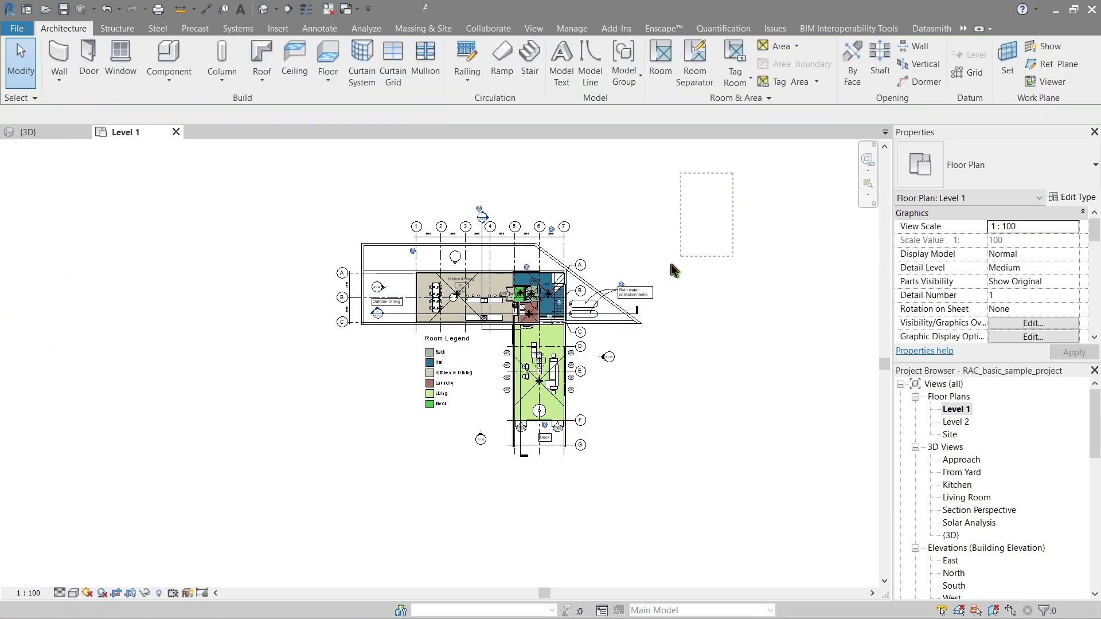
Unpin all elements shown in the Level 1 floor plan.
drag(674, 271, 277, 479)
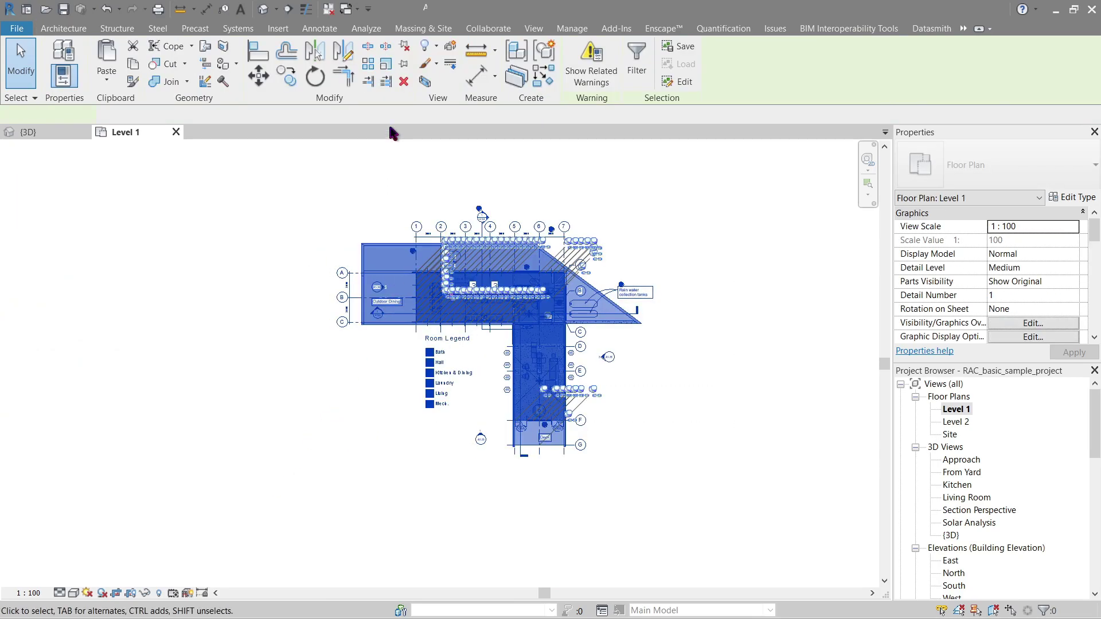
key(u)
key(p)
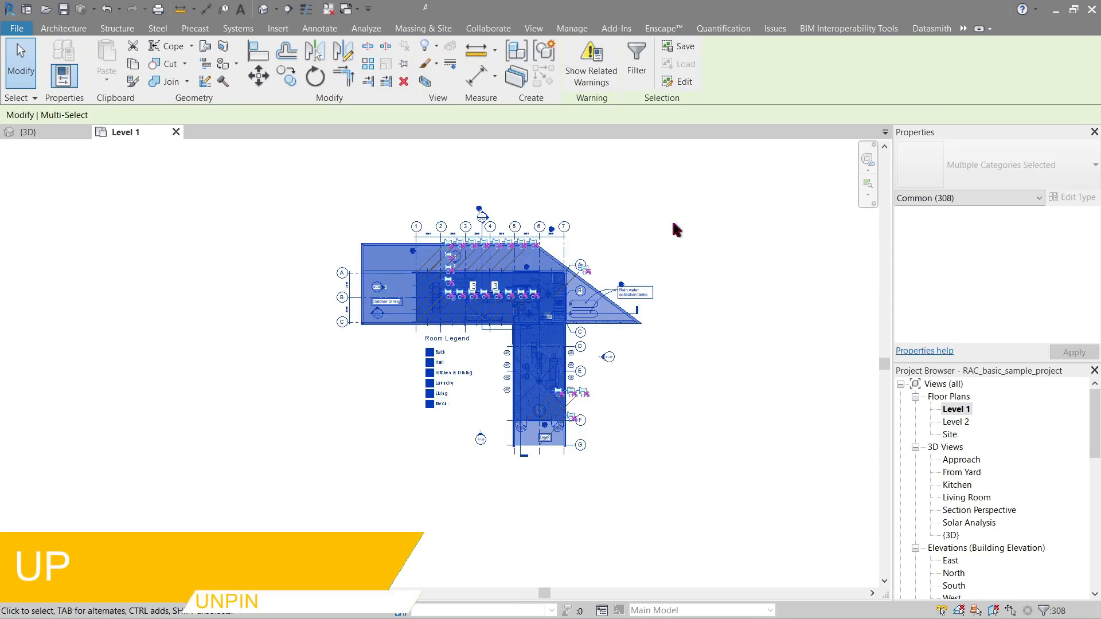
click(676, 229)
Reselect the Timber Clad wall beside the hall and check whether Displace Elements is available for it.
scroll(541, 298, up, 8)
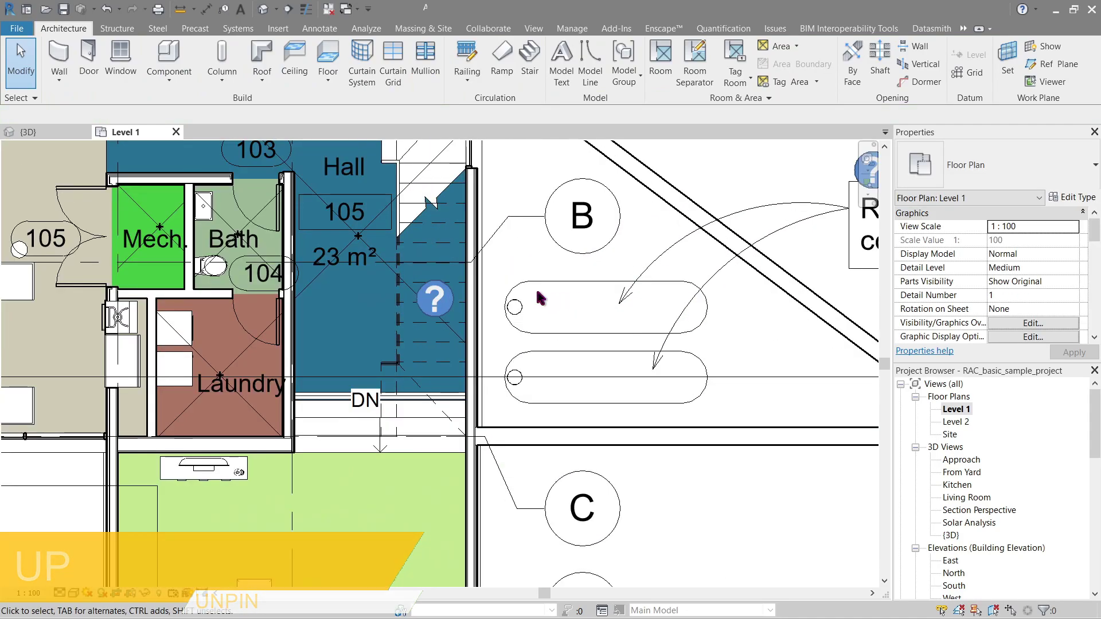
click(472, 296)
scroll(631, 401, down, 2)
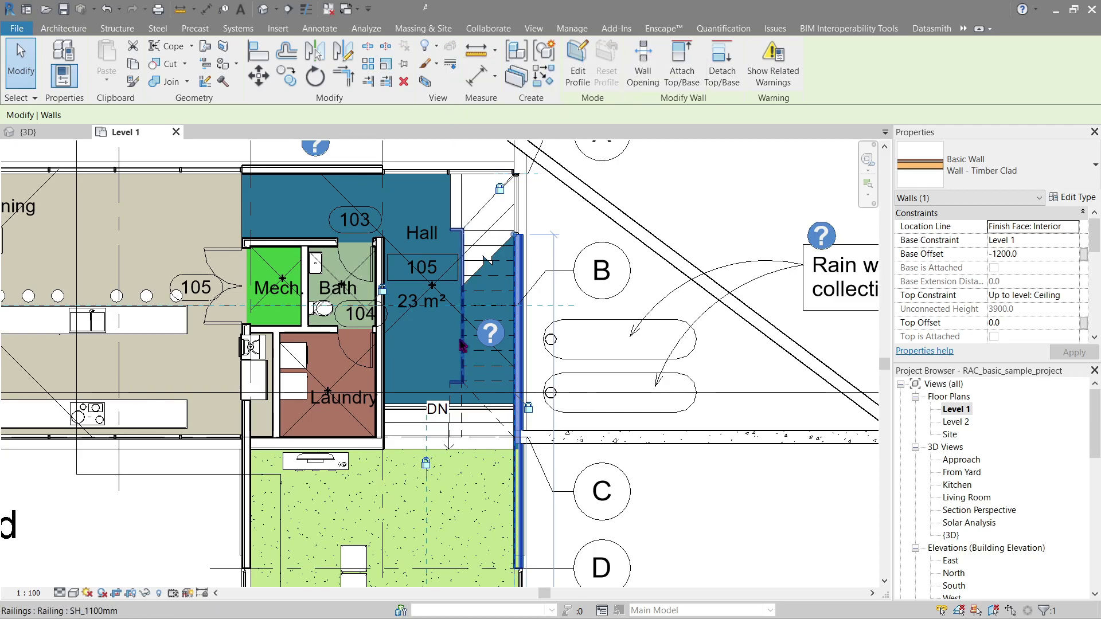
scroll(550, 332, down, 5)
key(Escape)
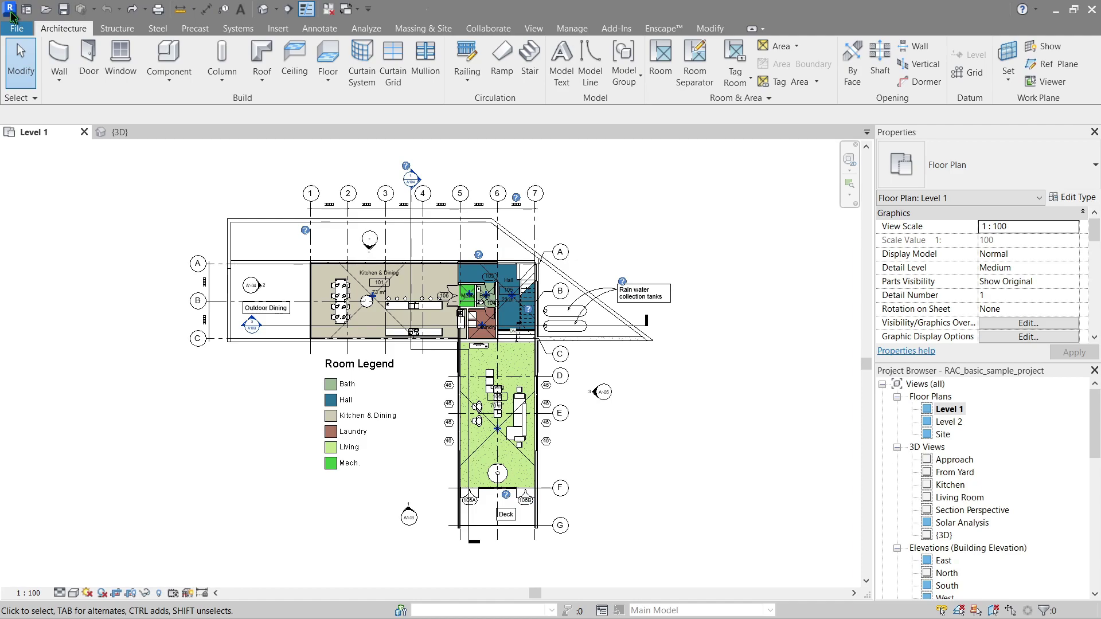
Create a displacement set from the Timber Clad wall beside the hall in the Level 1 plan.
scroll(537, 315, up, 5)
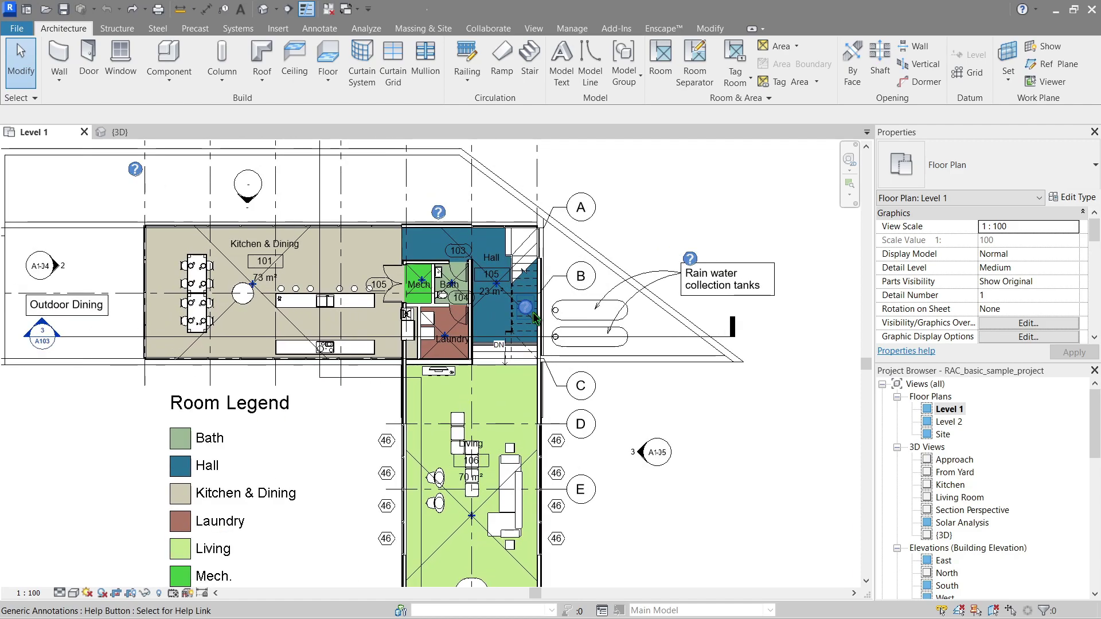
click(545, 308)
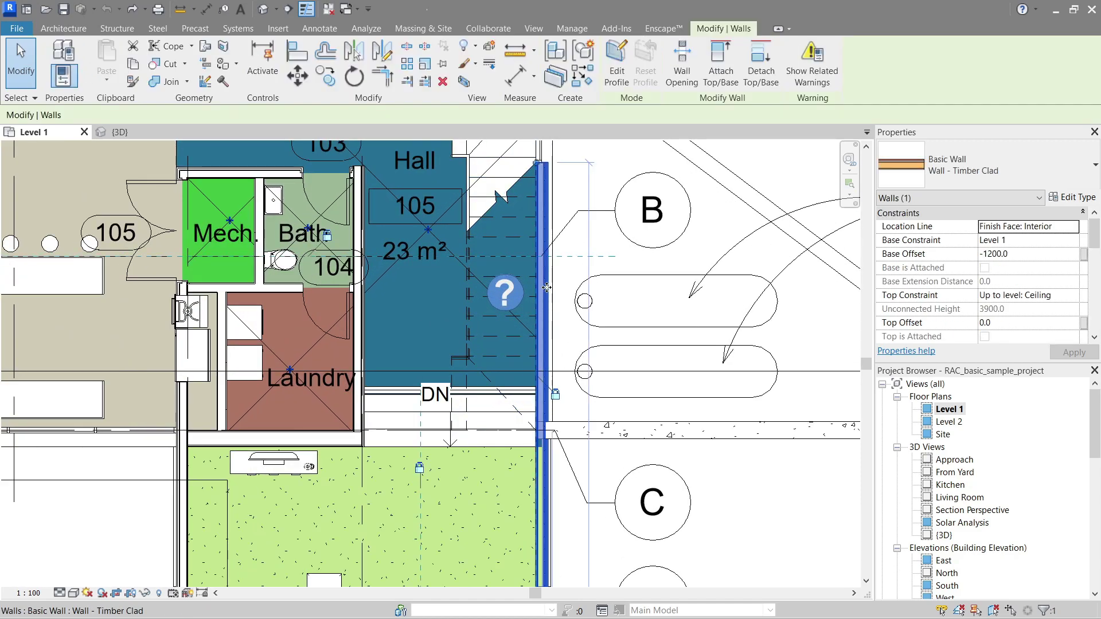
click(495, 55)
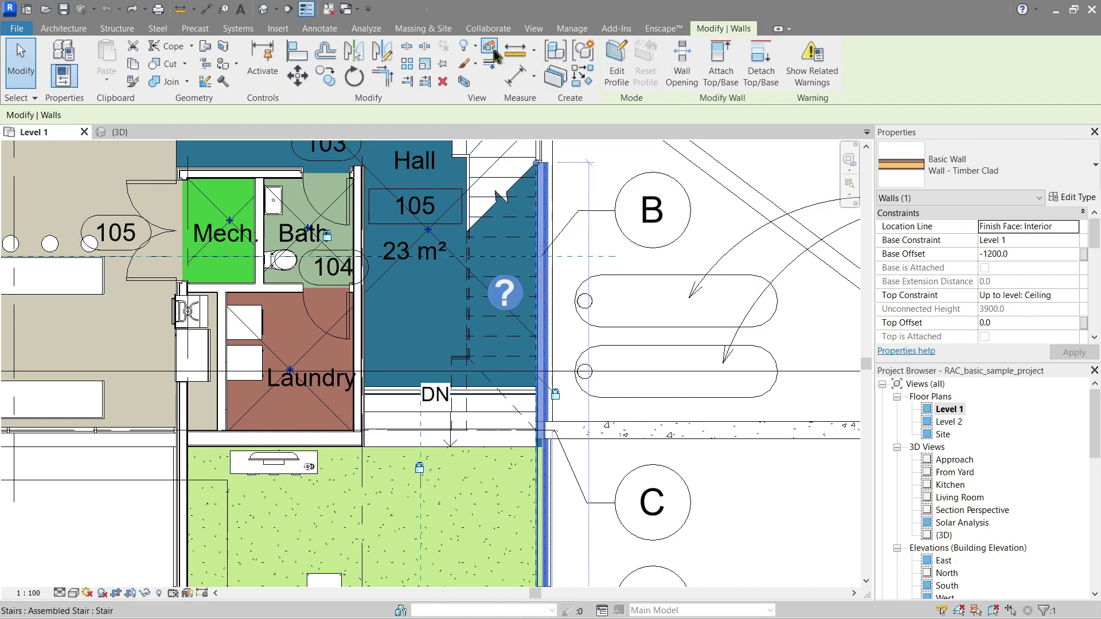
Displace the Timber Clad wall outward from the house by about 4776 in X and 3275 in Y.
scroll(532, 310, down, 2)
scroll(532, 311, down, 4)
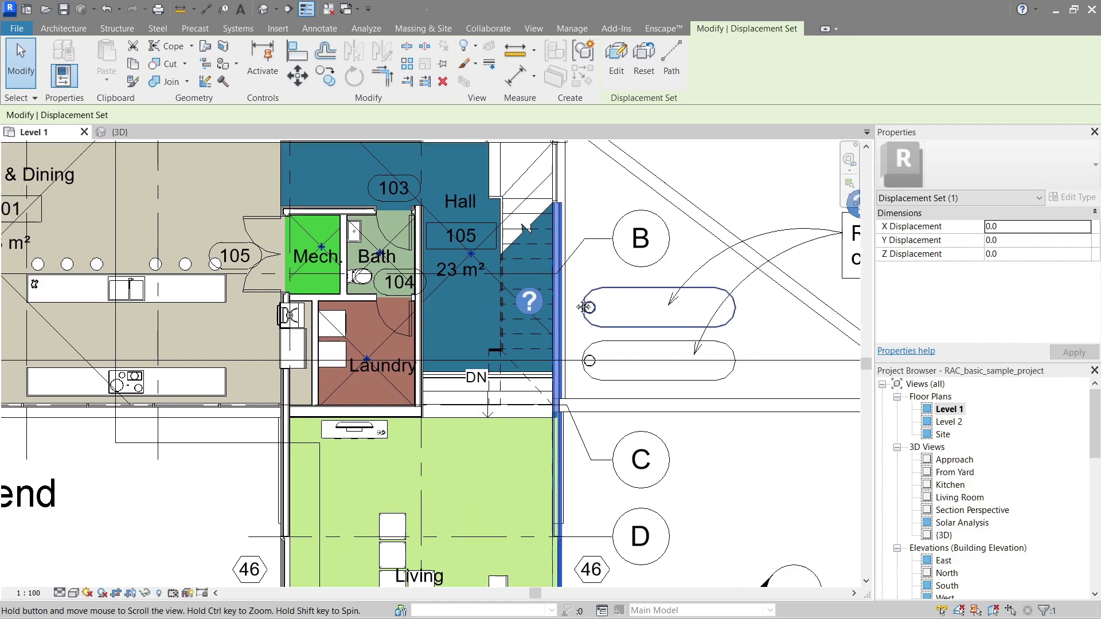
middle_drag(573, 341, 536, 144)
scroll(507, 376, up, 2)
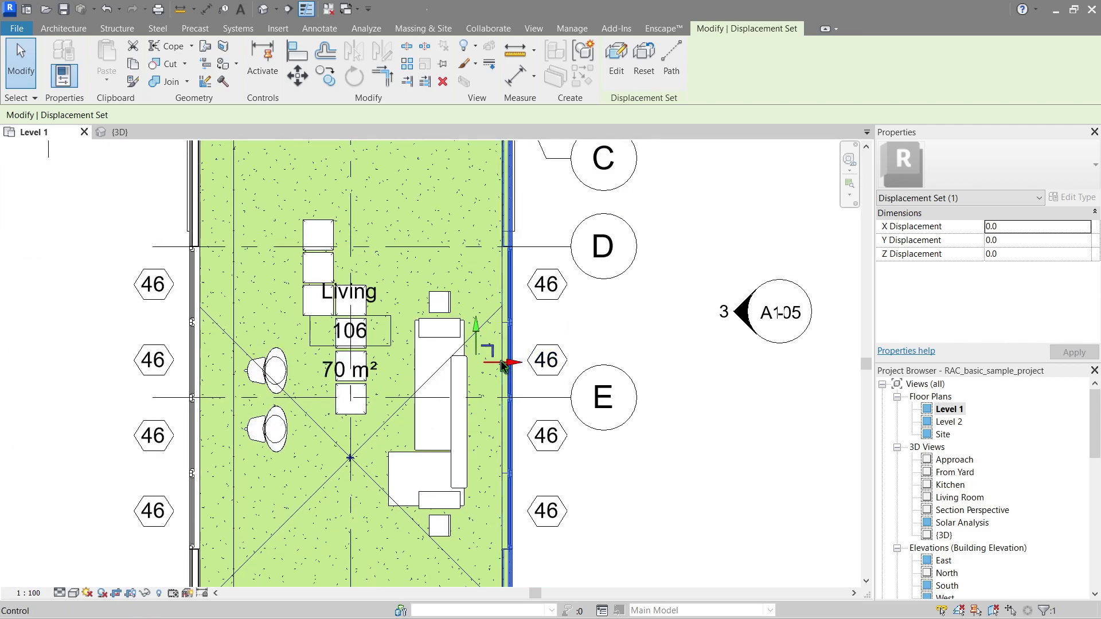
key(Escape)
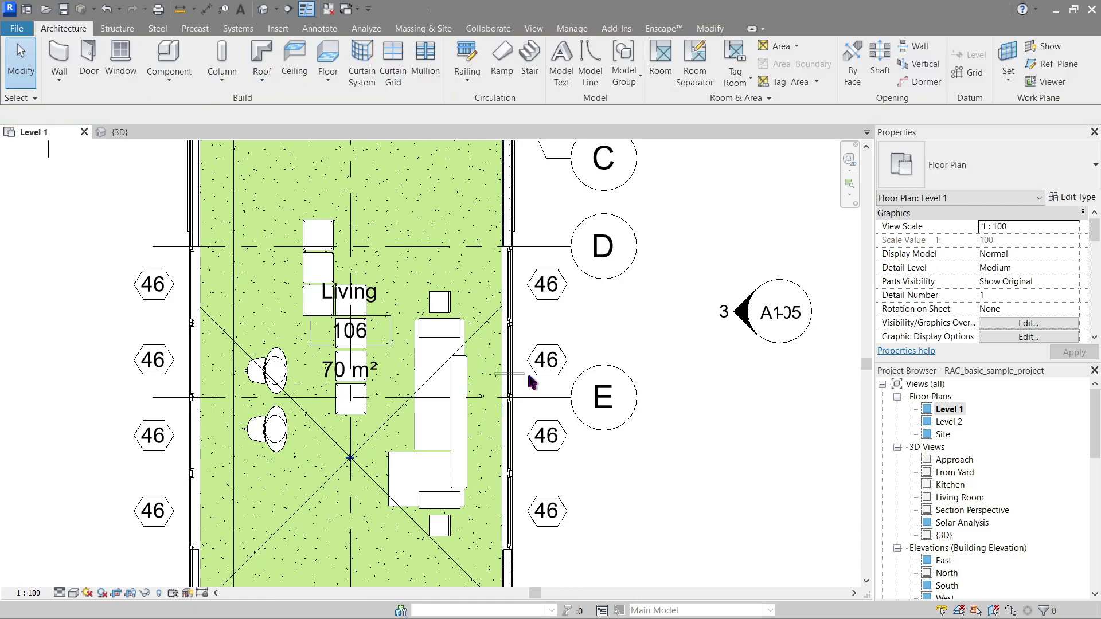
click(510, 373)
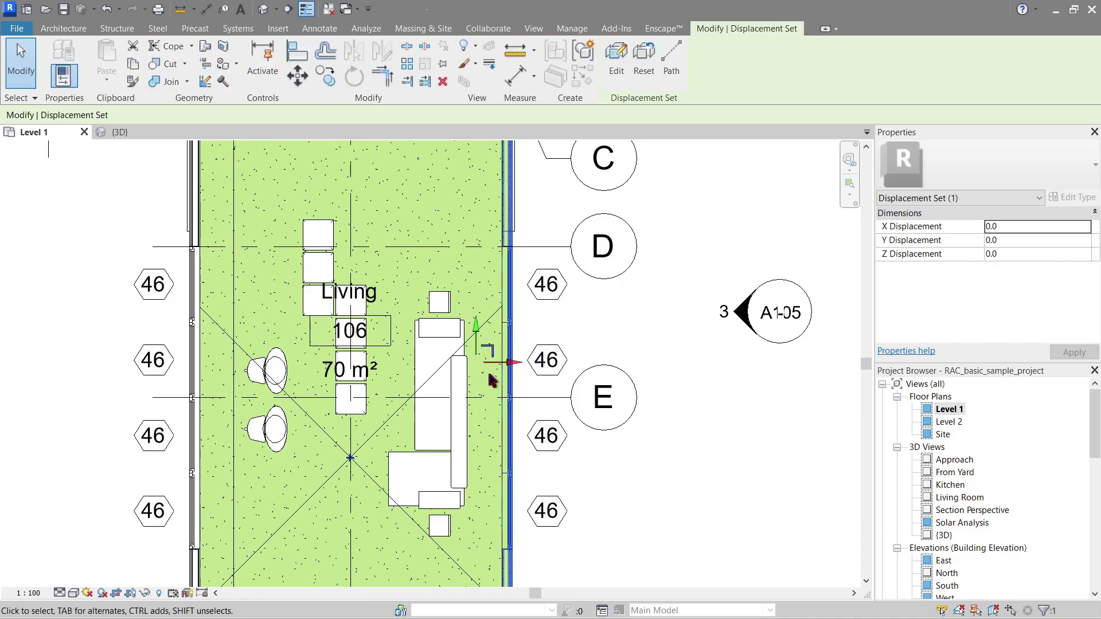
drag(487, 368, 812, 141)
scroll(627, 417, down, 5)
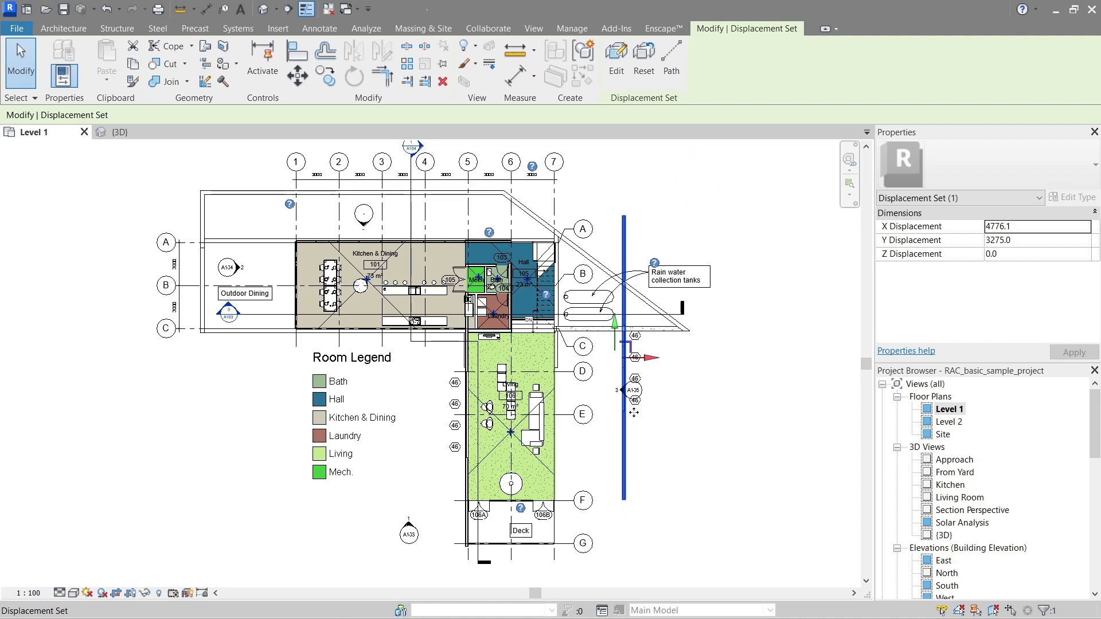
In the {3D} view, displace the upper-floor SIP 202mm conc clad wall by about 7171 in X.
click(121, 133)
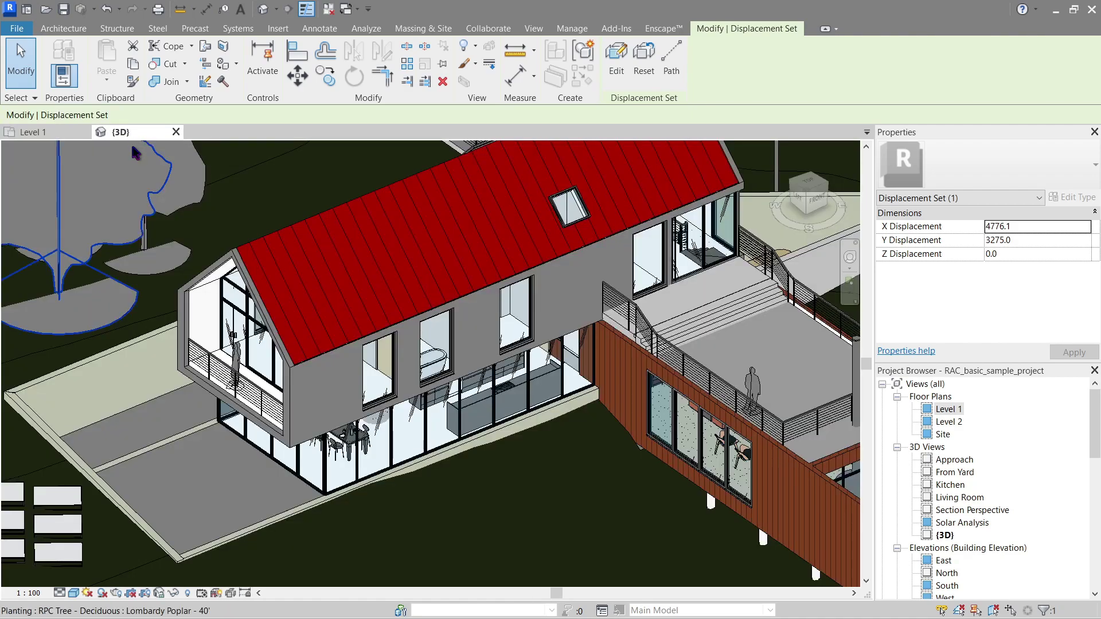
shift+middle_drag(365, 315, 496, 335)
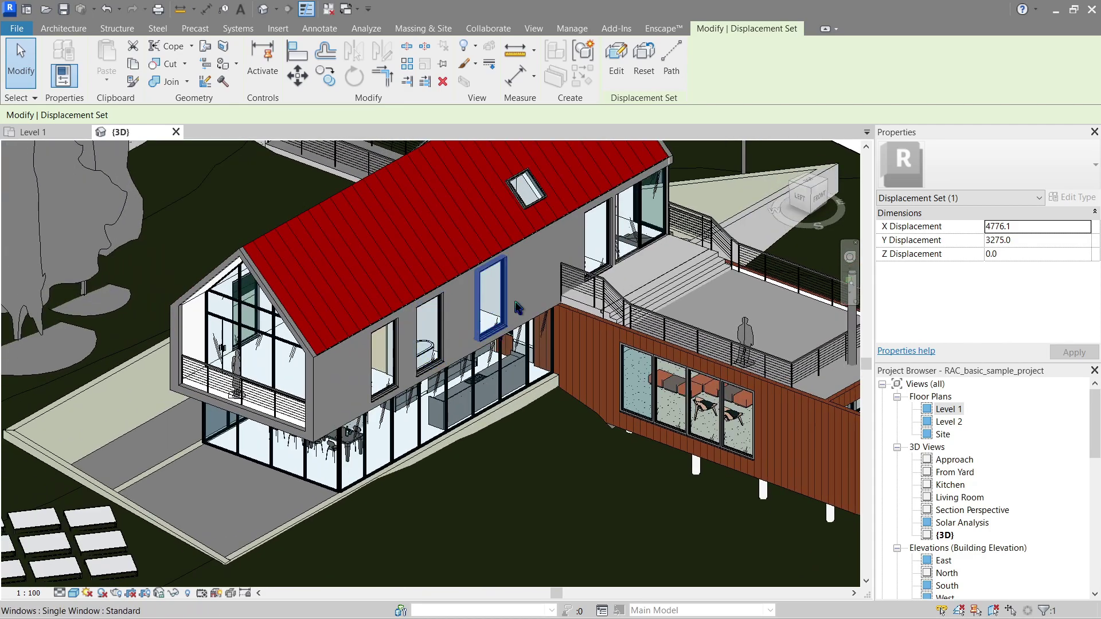
click(530, 252)
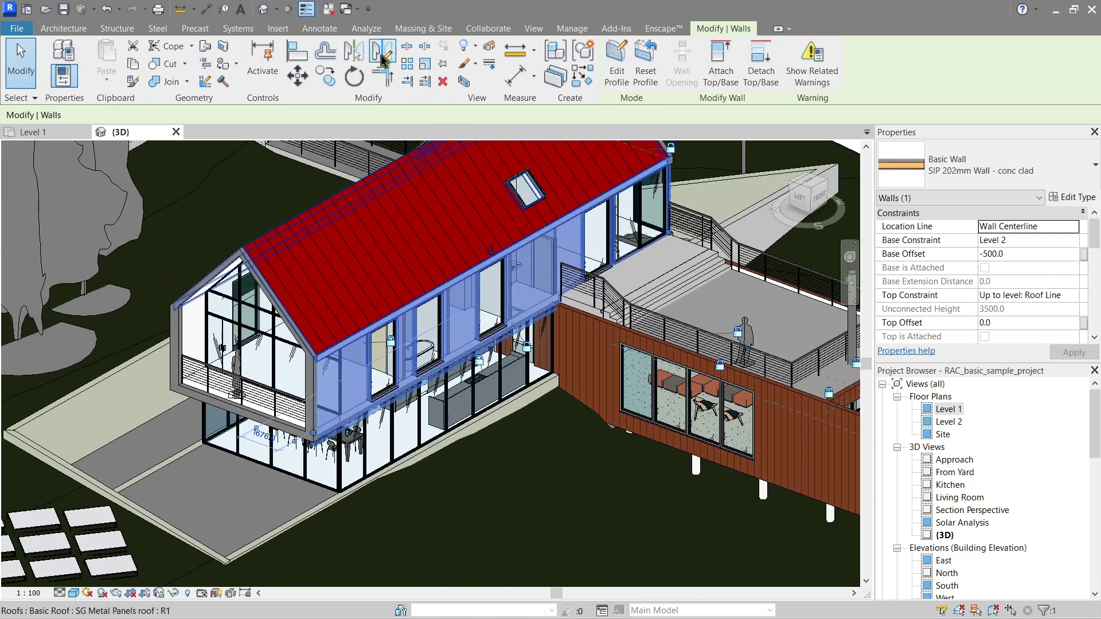
click(497, 66)
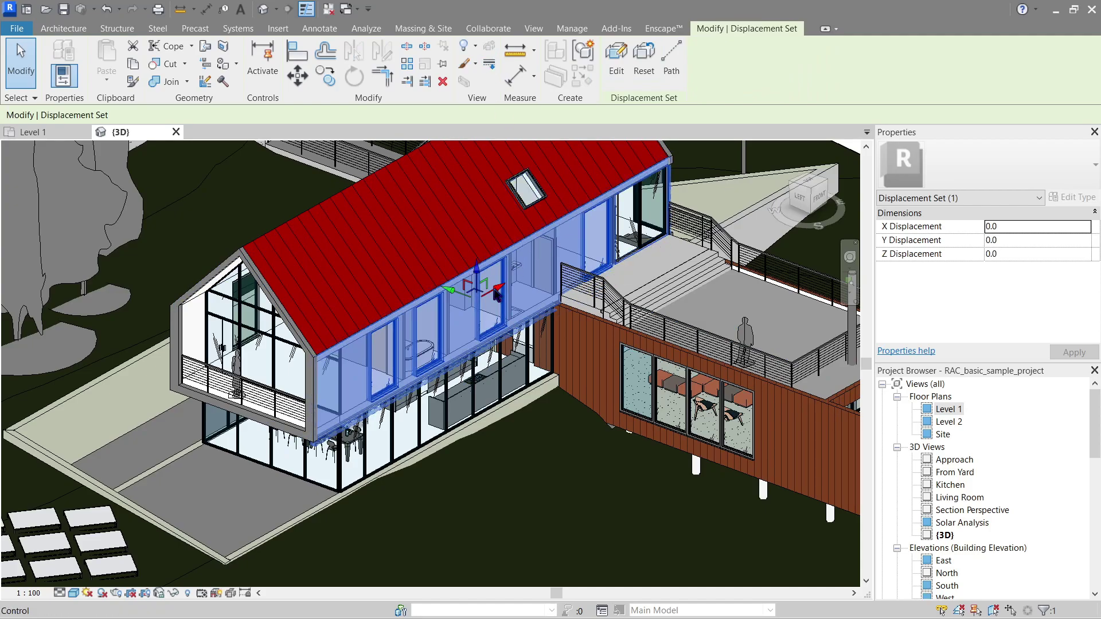
drag(498, 291, 627, 221)
Move the displaced upper-floor wall outward from the house along the Y axis and inspect it from several angles.
middle_drag(585, 229, 572, 243)
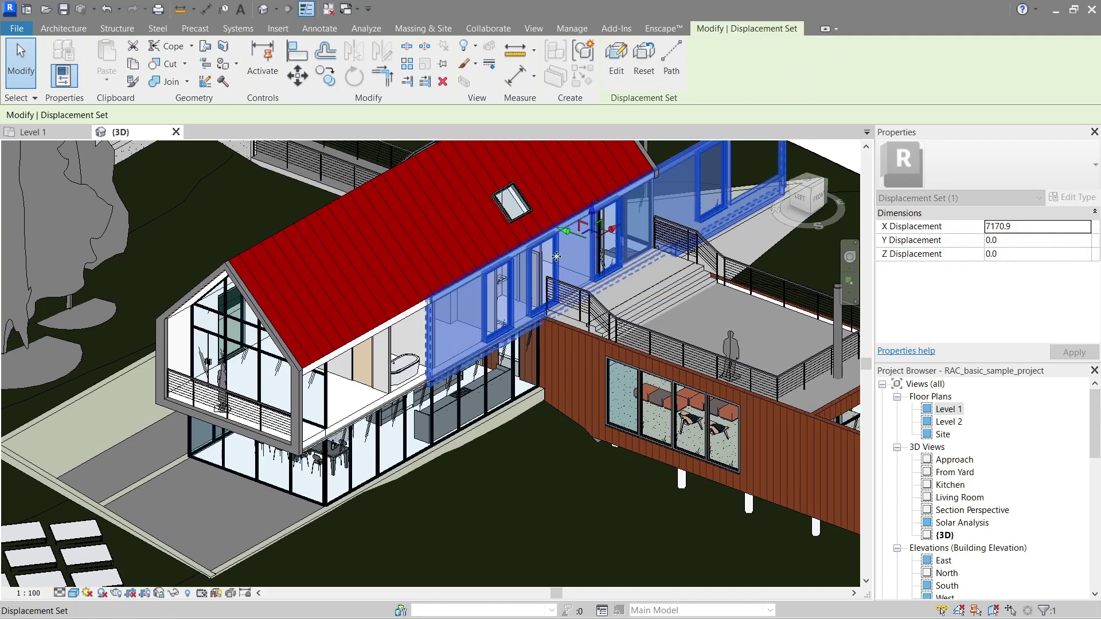
drag(571, 240, 654, 259)
shift+middle_drag(653, 259, 570, 283)
key(Escape)
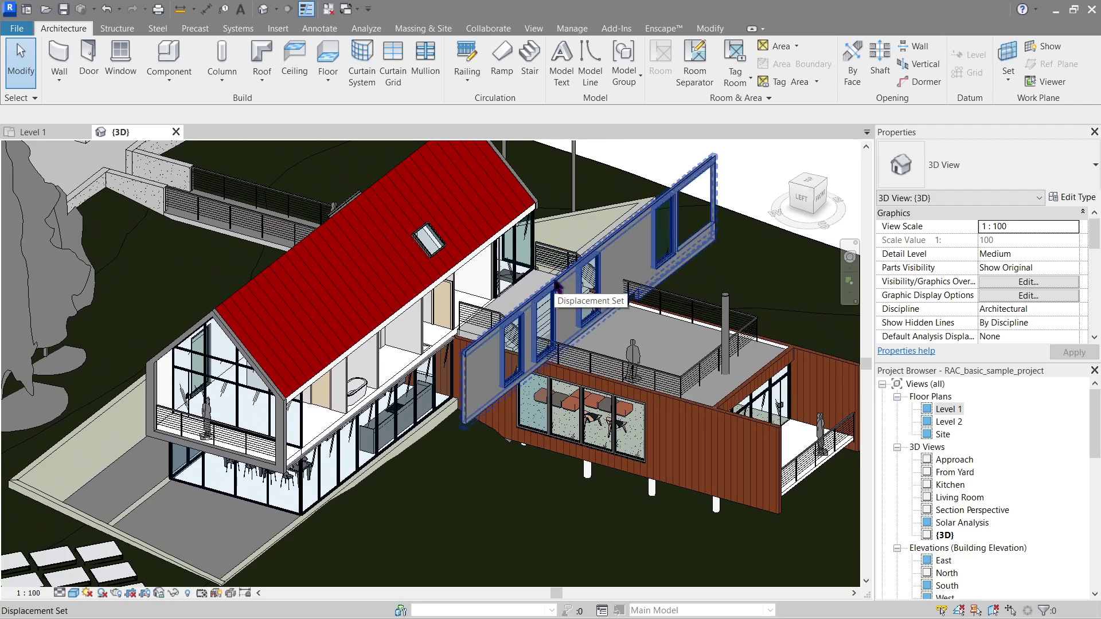
shift+middle_drag(556, 285, 645, 328)
middle_drag(470, 367, 522, 386)
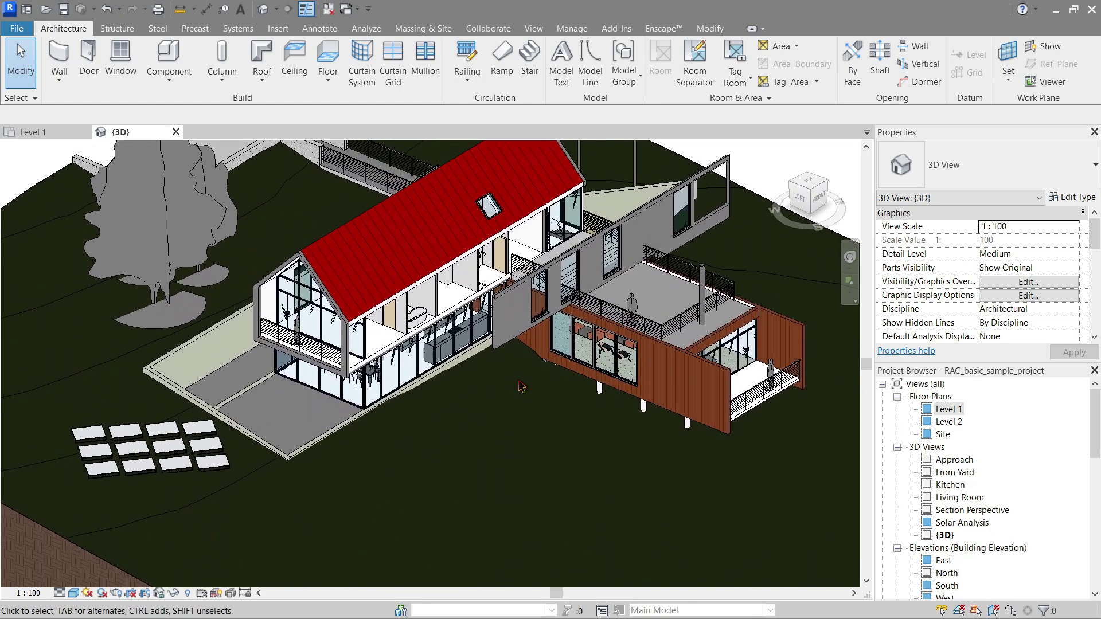